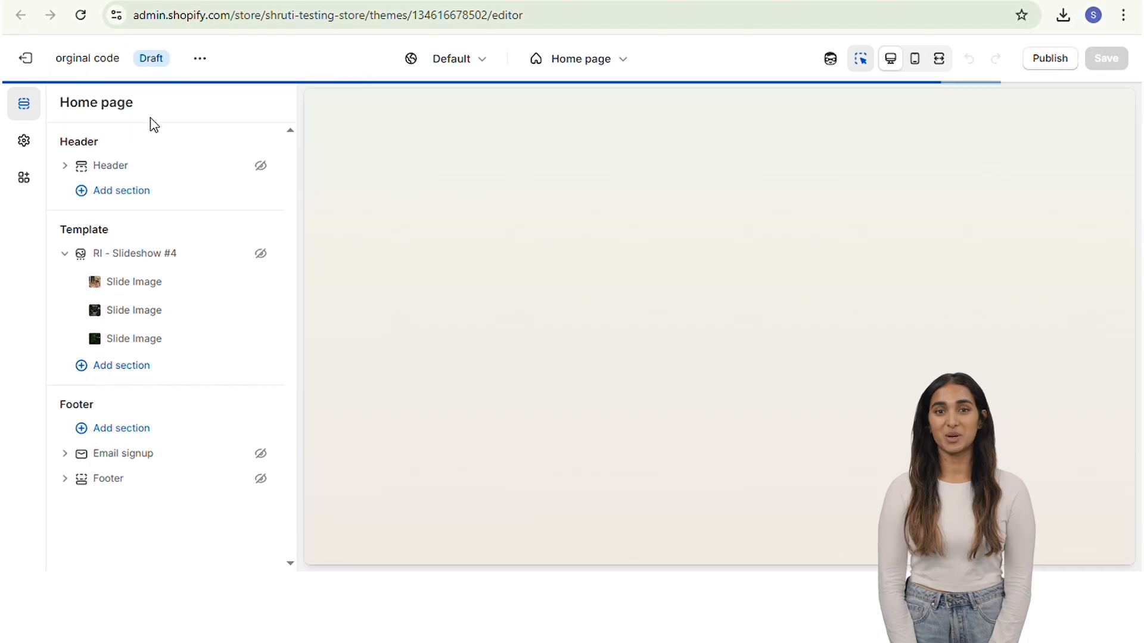
- Search the template sections for "Test" and add the RI - Testimonial #11 section to the home page
click(172, 370)
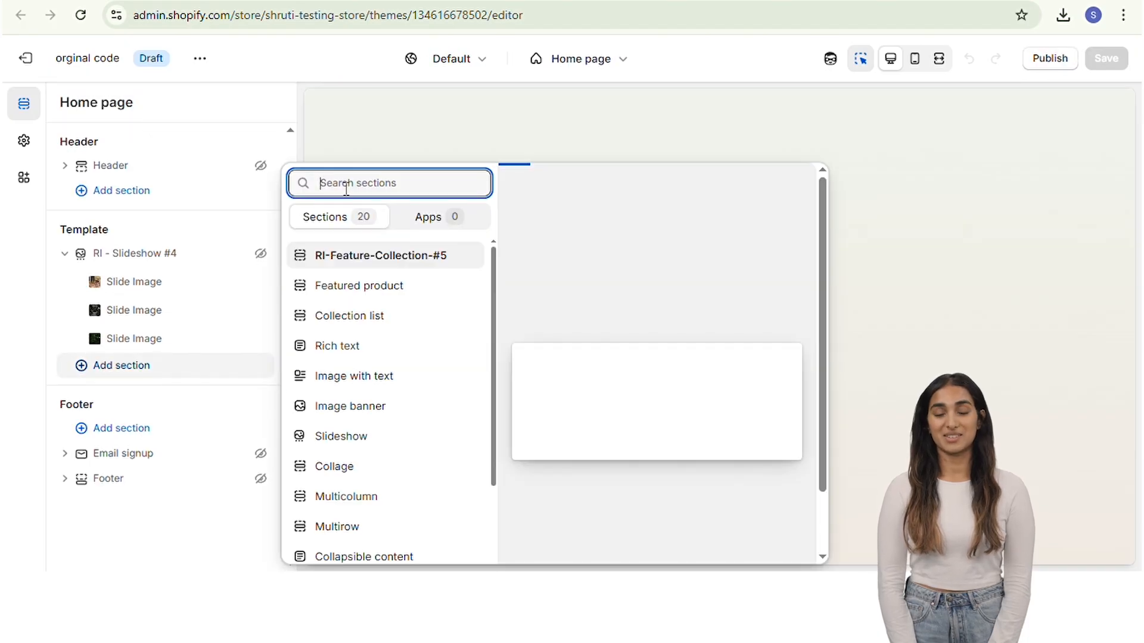
text(Test)
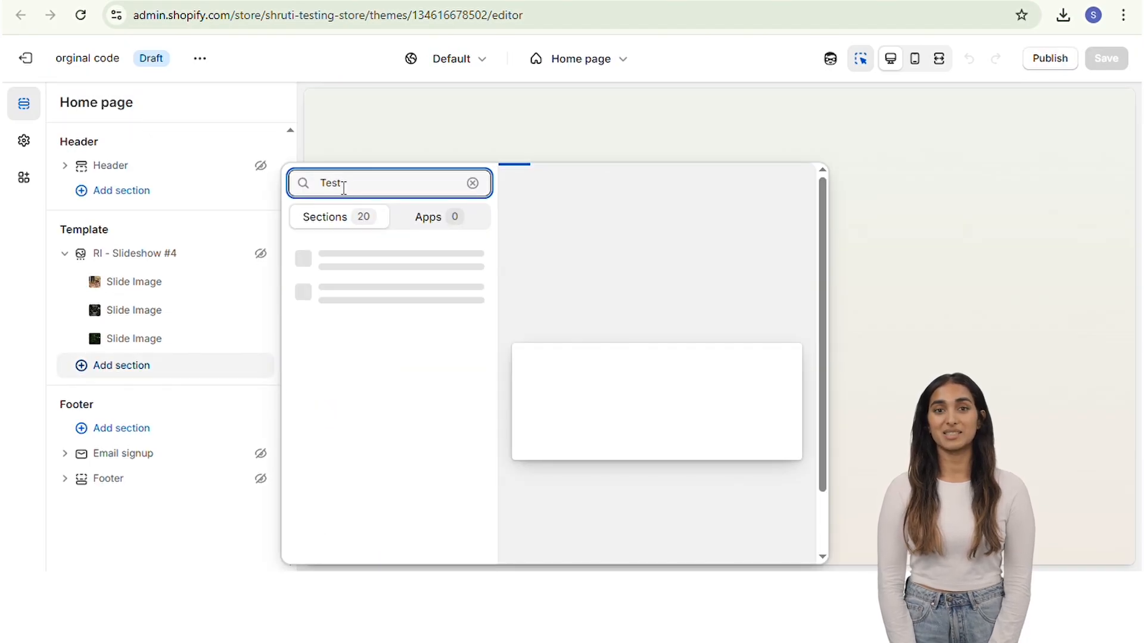
click(395, 363)
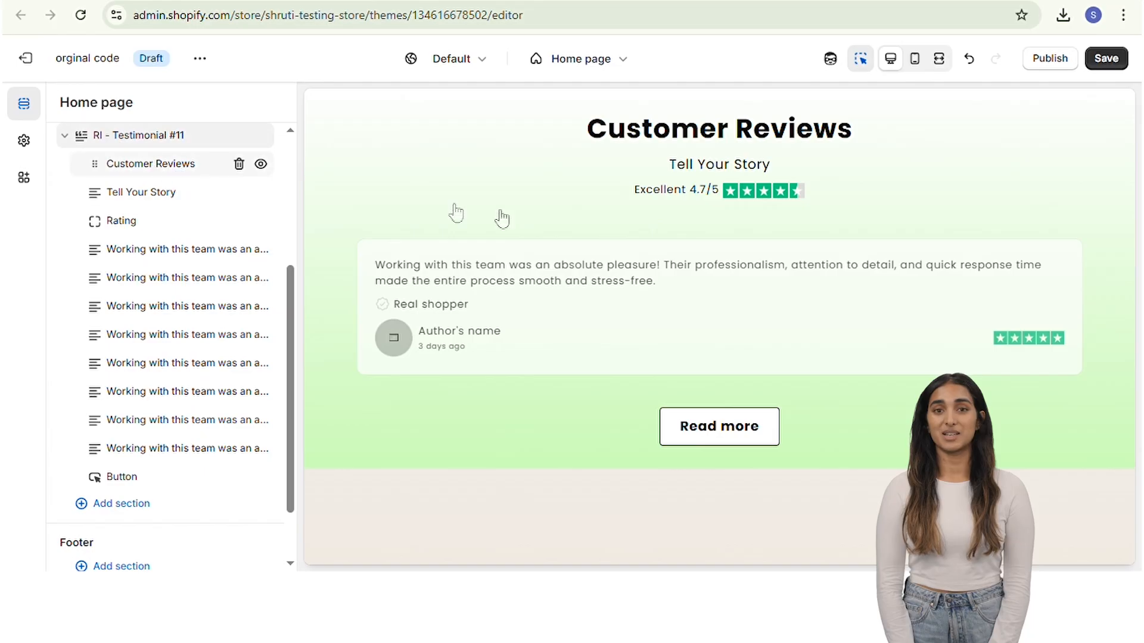
- Look through the font options of the Customer Reviews heading and set its color to red, #FF0000
click(722, 143)
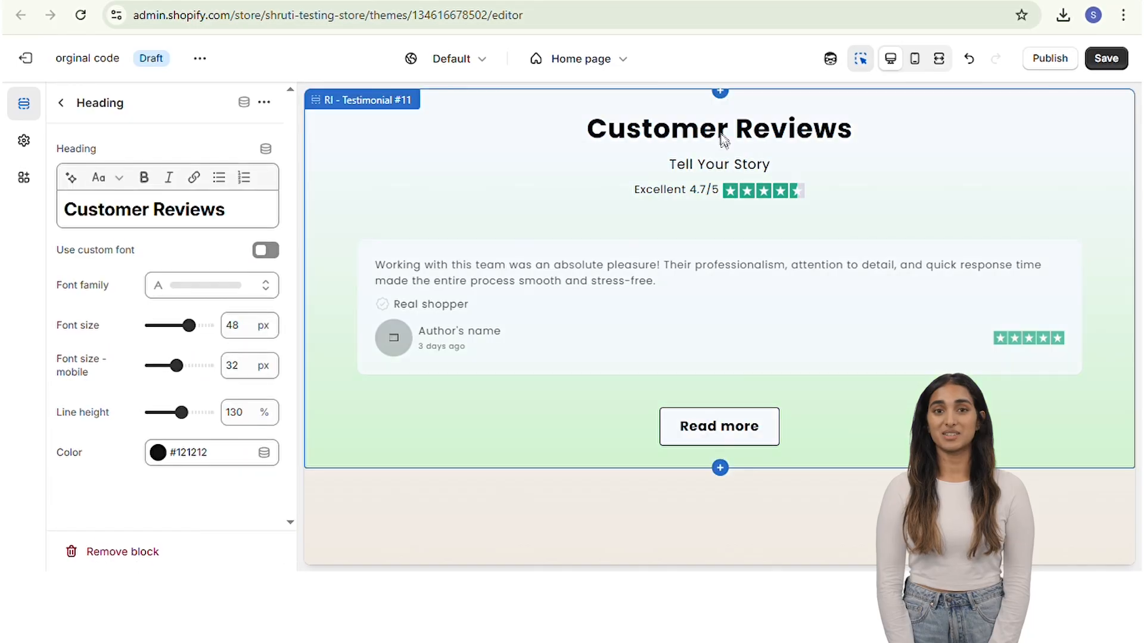
click(220, 274)
click(221, 557)
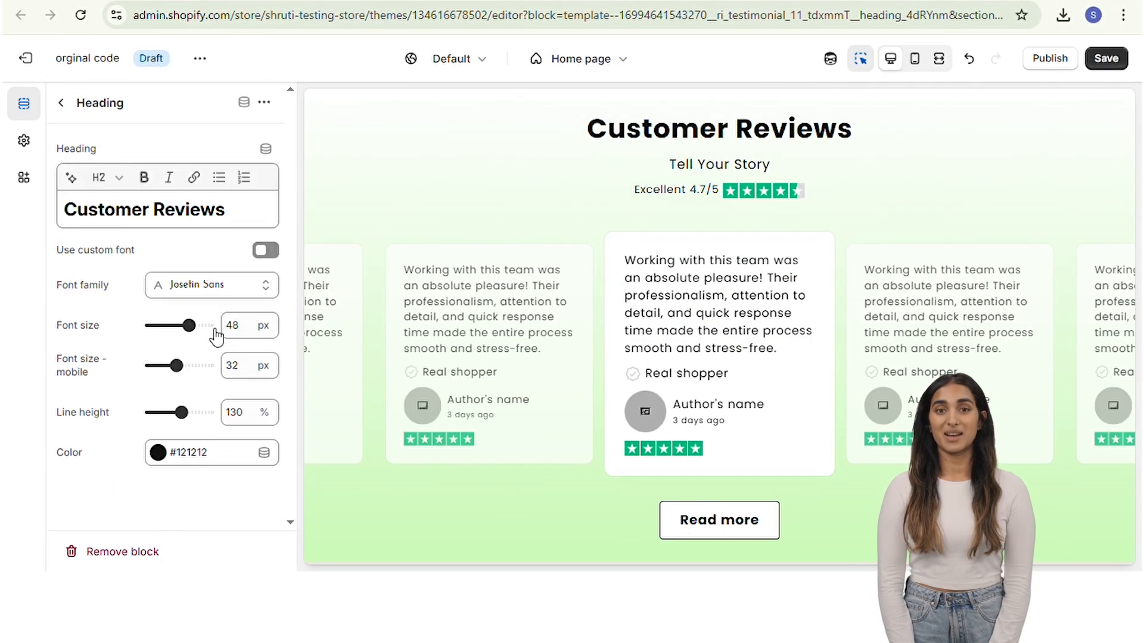
click(249, 329)
click(250, 376)
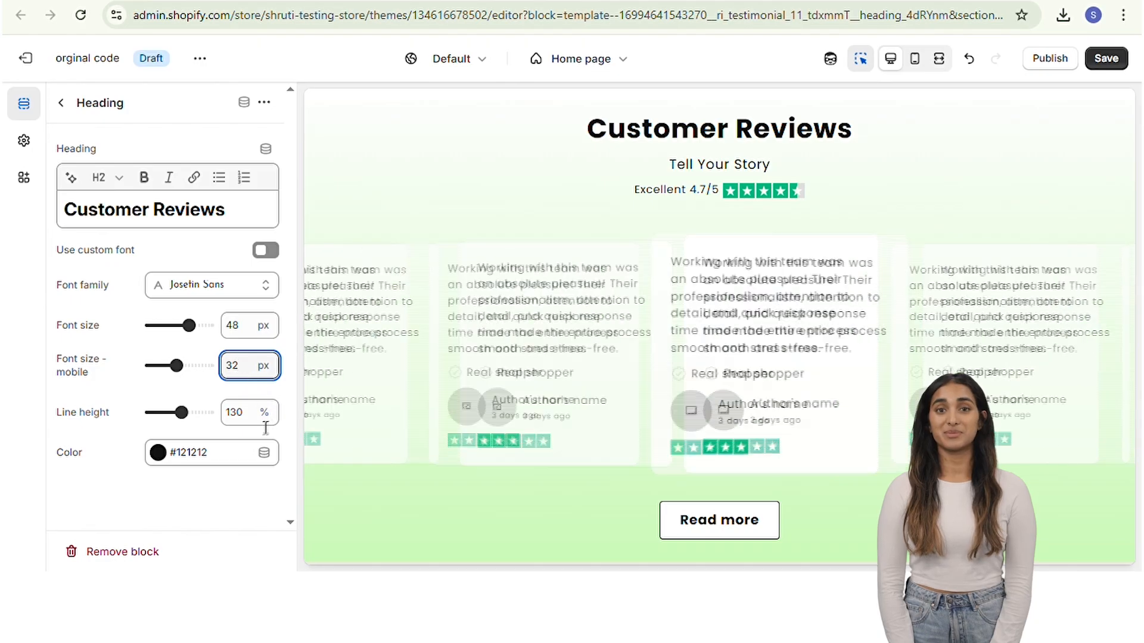
click(262, 419)
click(160, 455)
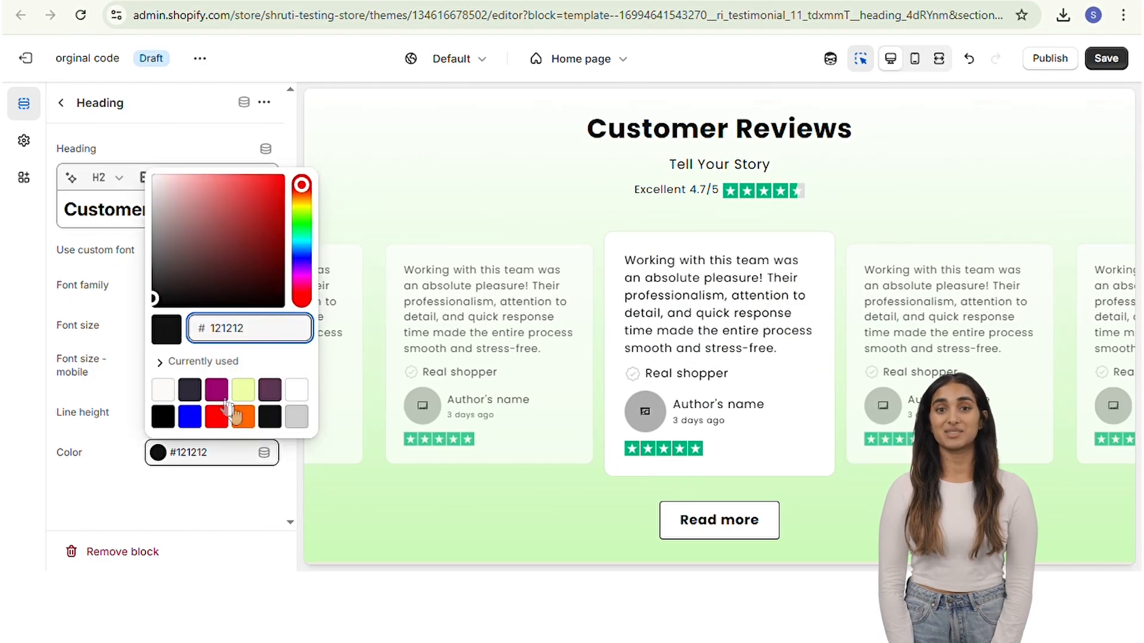
click(222, 415)
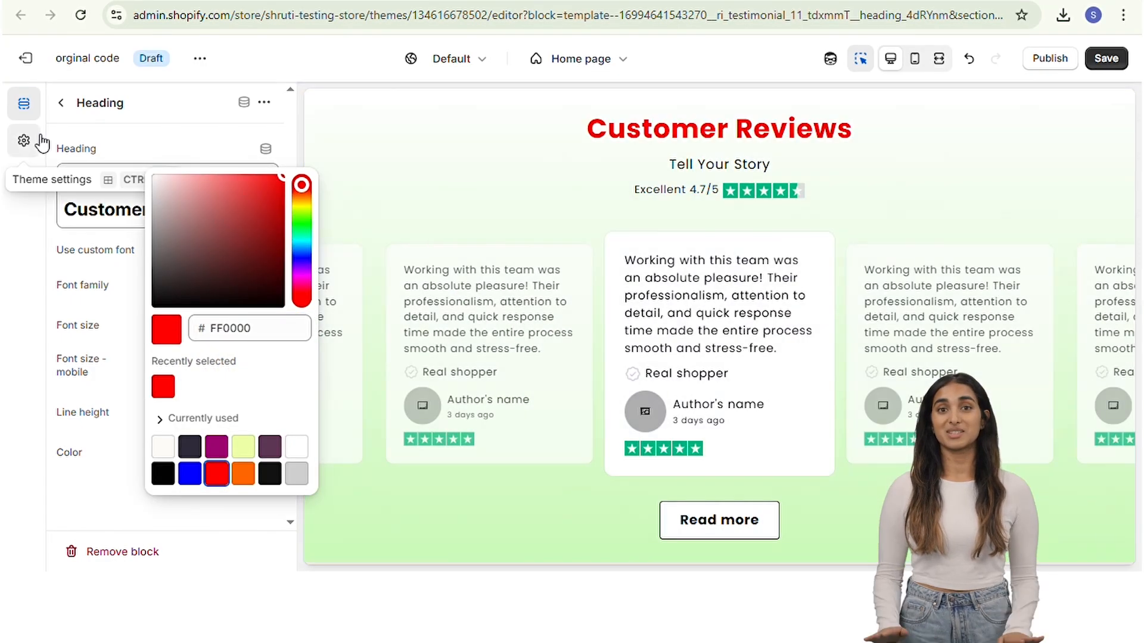
click(83, 152)
click(61, 103)
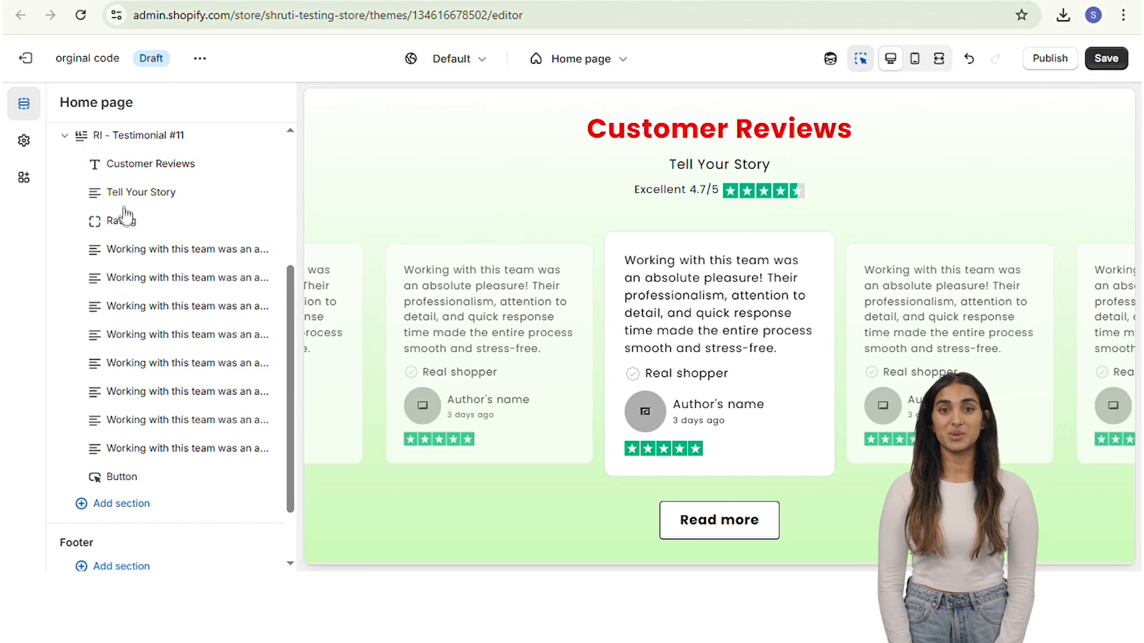
- Look through the font and line height options of the Tell Your Story text and set its top margin to 88 px
click(131, 190)
click(161, 214)
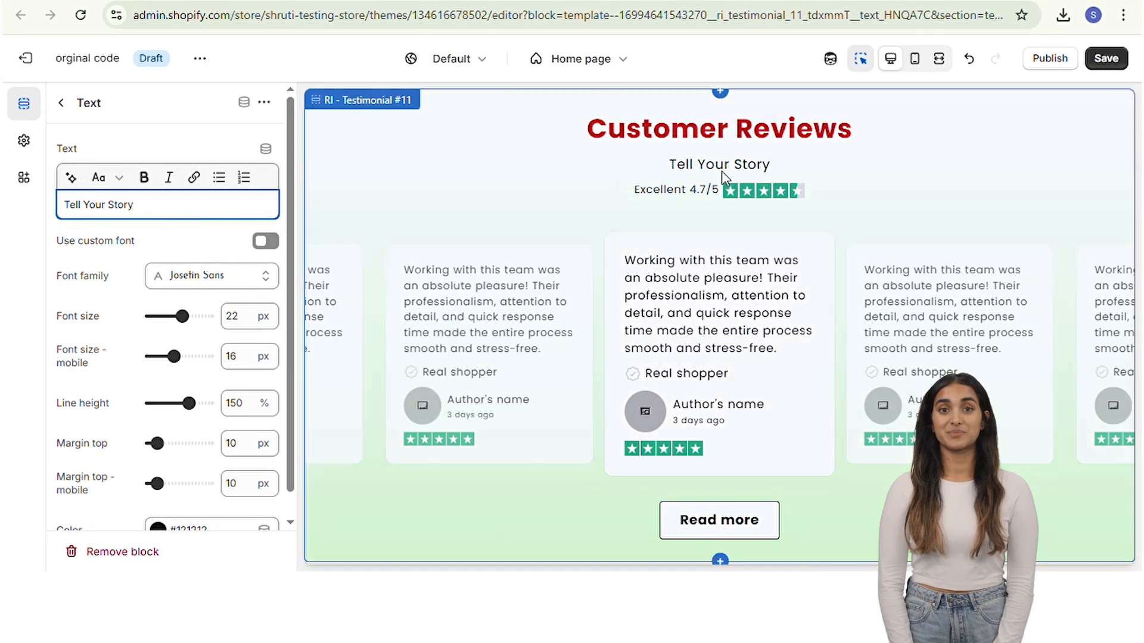
click(181, 274)
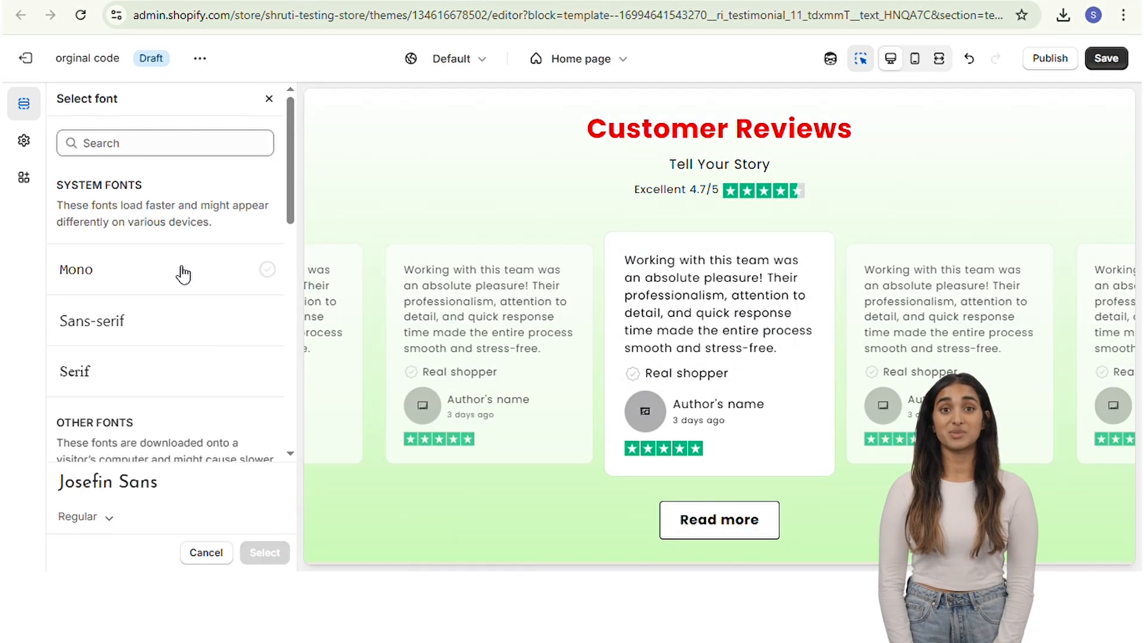
click(206, 552)
click(253, 319)
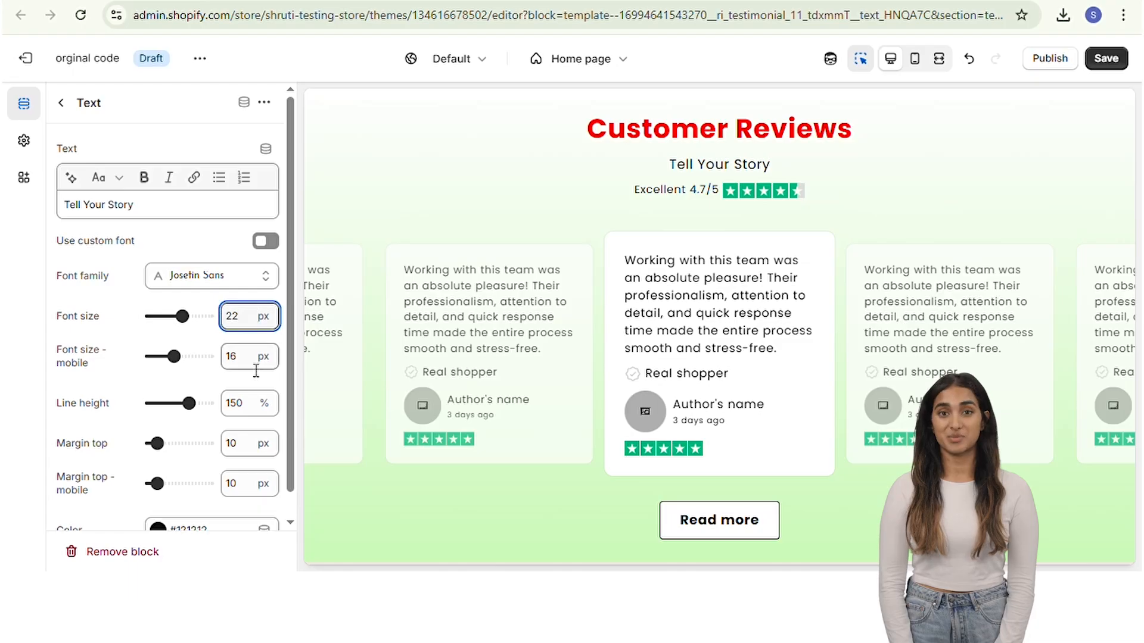
click(244, 404)
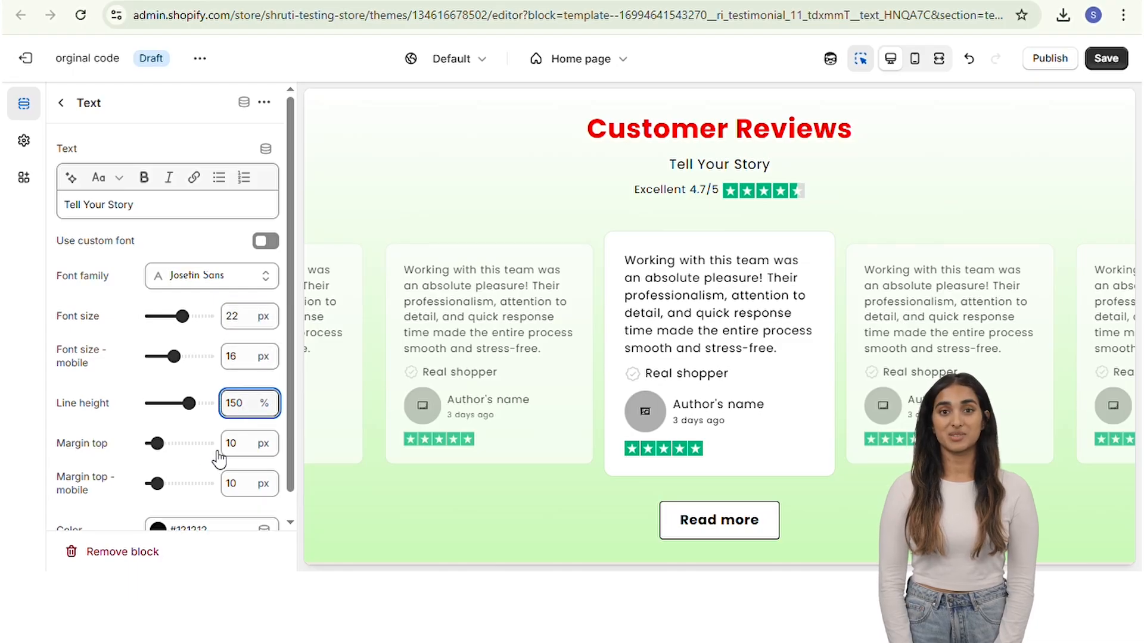
click(257, 453)
drag(157, 443, 201, 443)
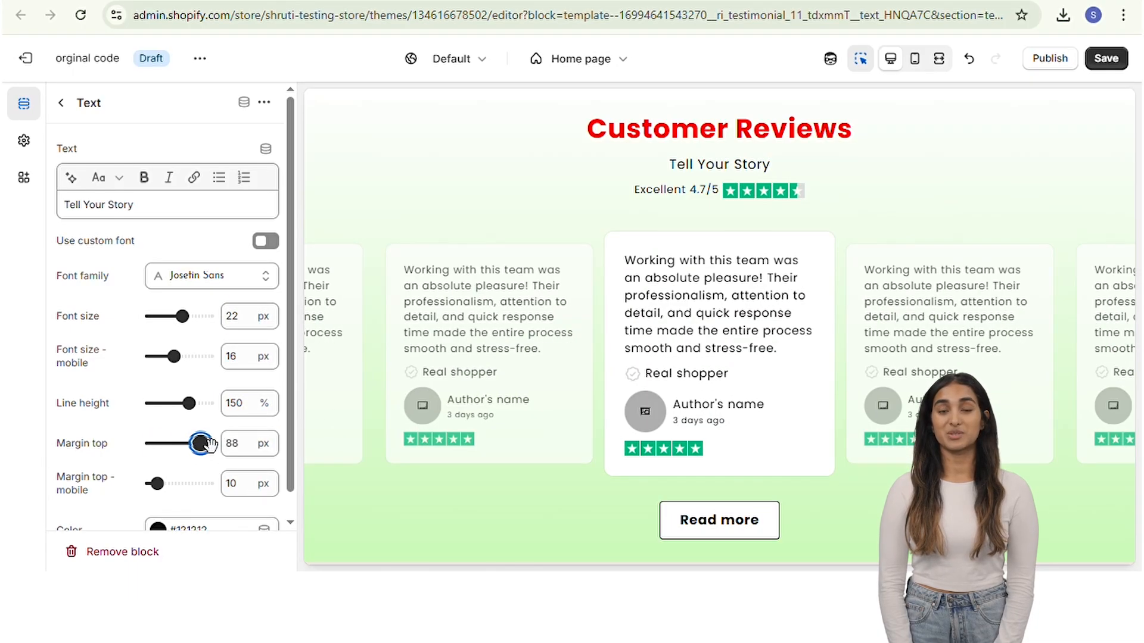
- Set the color of the Tell Your Story text to purple, #9B046F
scroll(119, 443, down, 1)
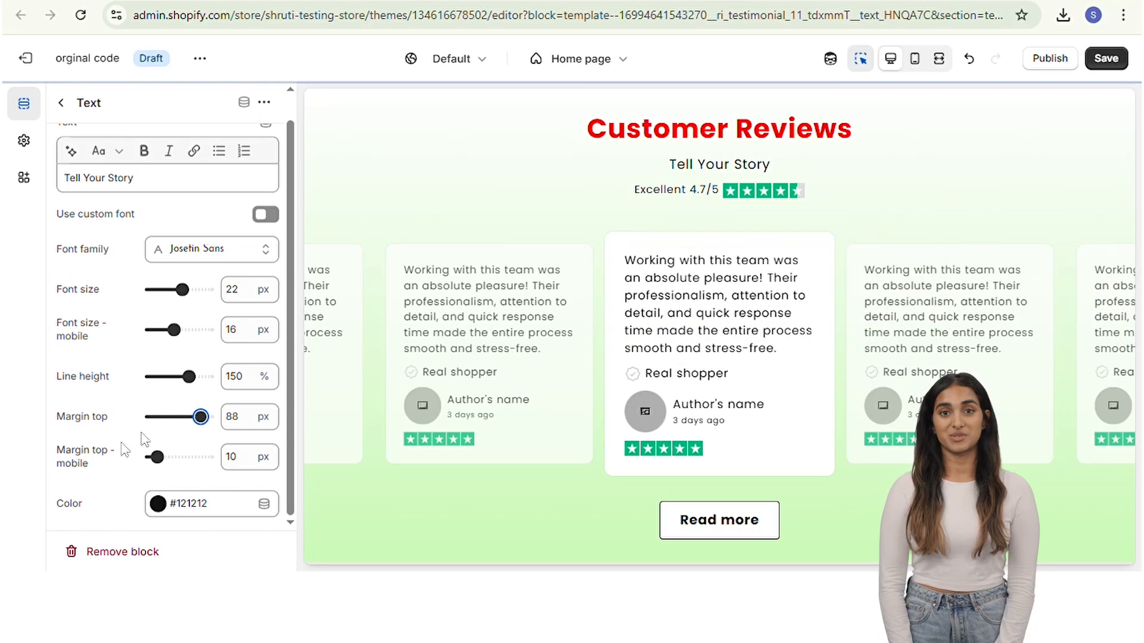
click(159, 505)
click(243, 440)
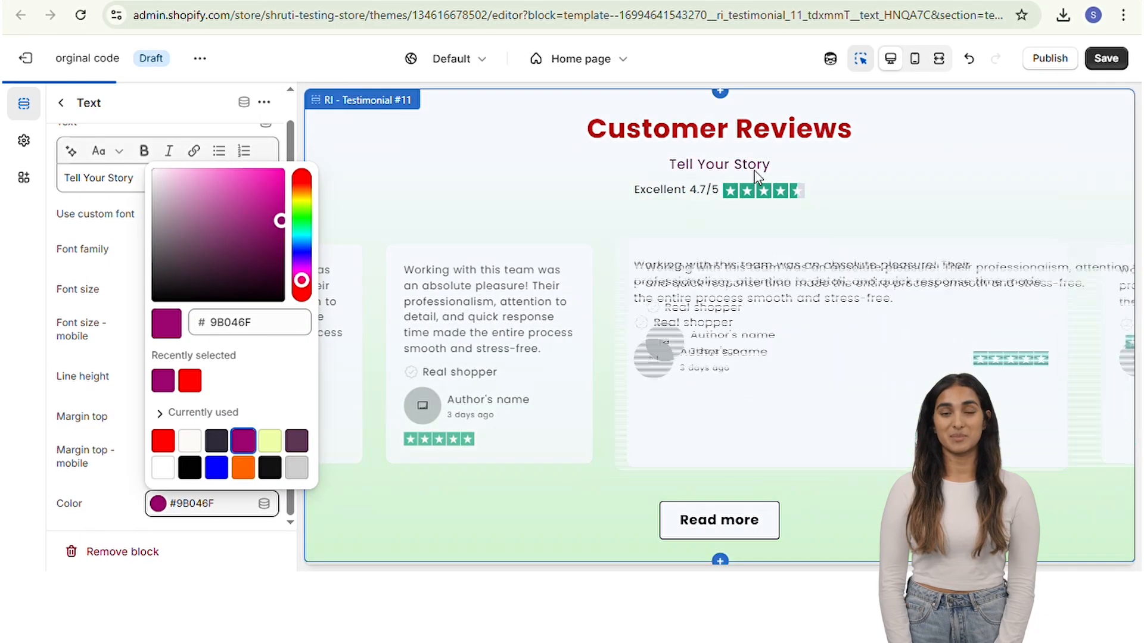
click(51, 103)
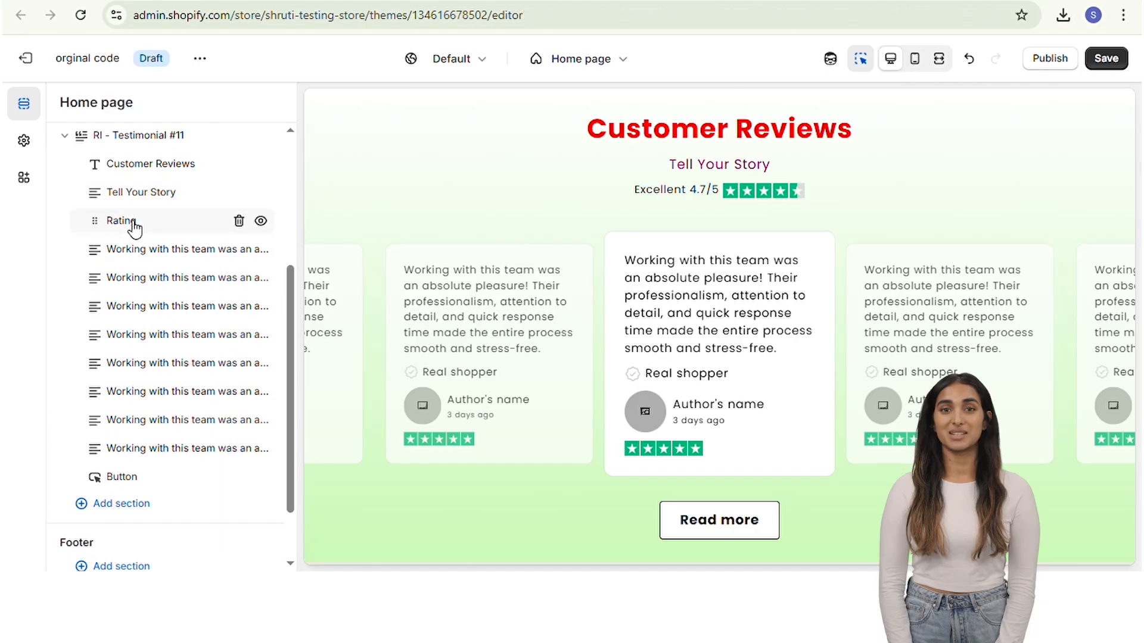
- Look through the Rating block's font options and set its line height to 170%
click(674, 192)
click(166, 204)
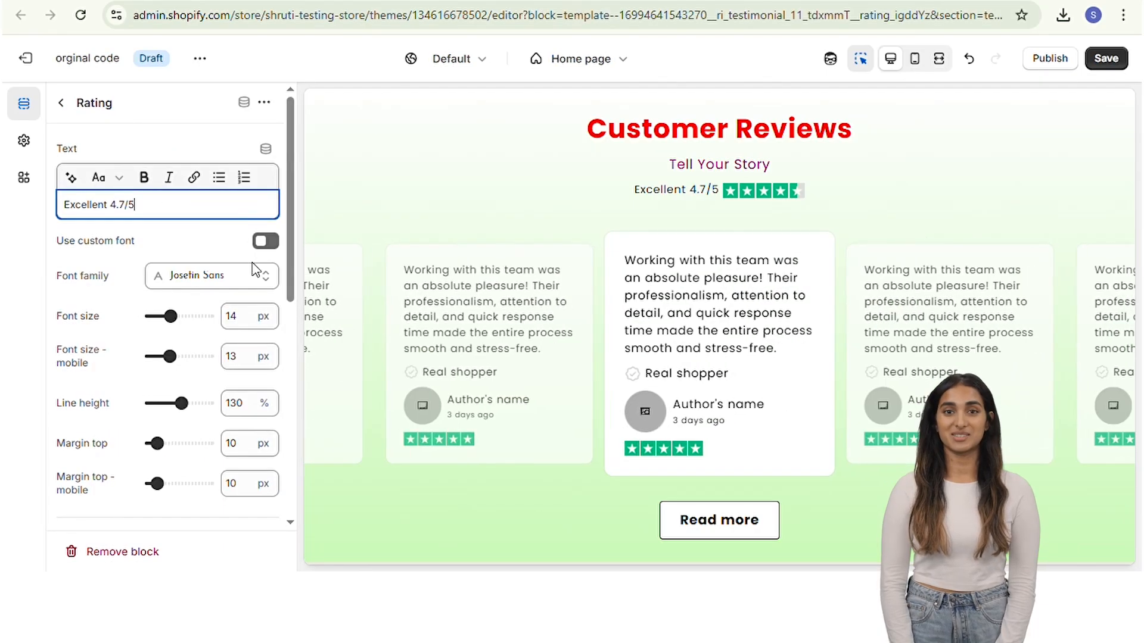
click(265, 242)
click(185, 275)
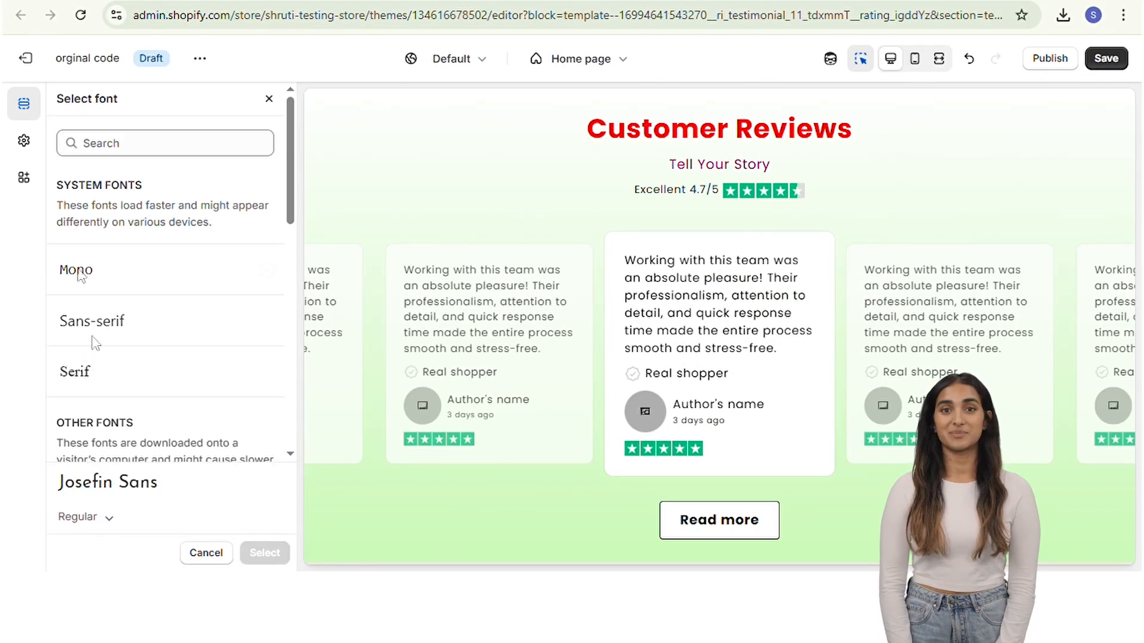
click(197, 546)
click(243, 319)
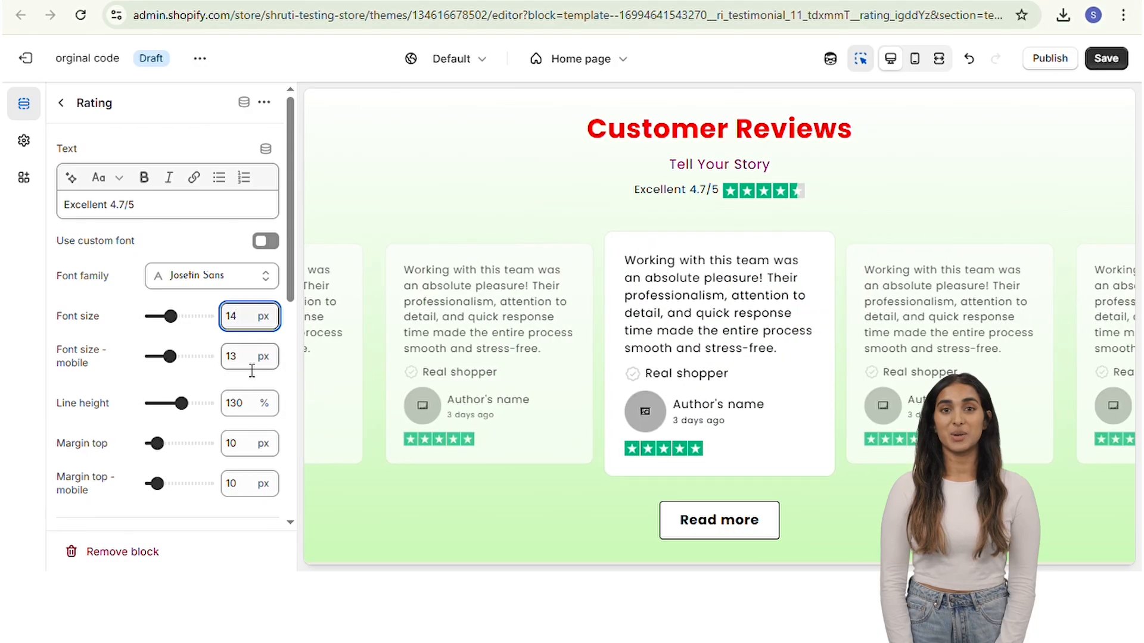
click(251, 364)
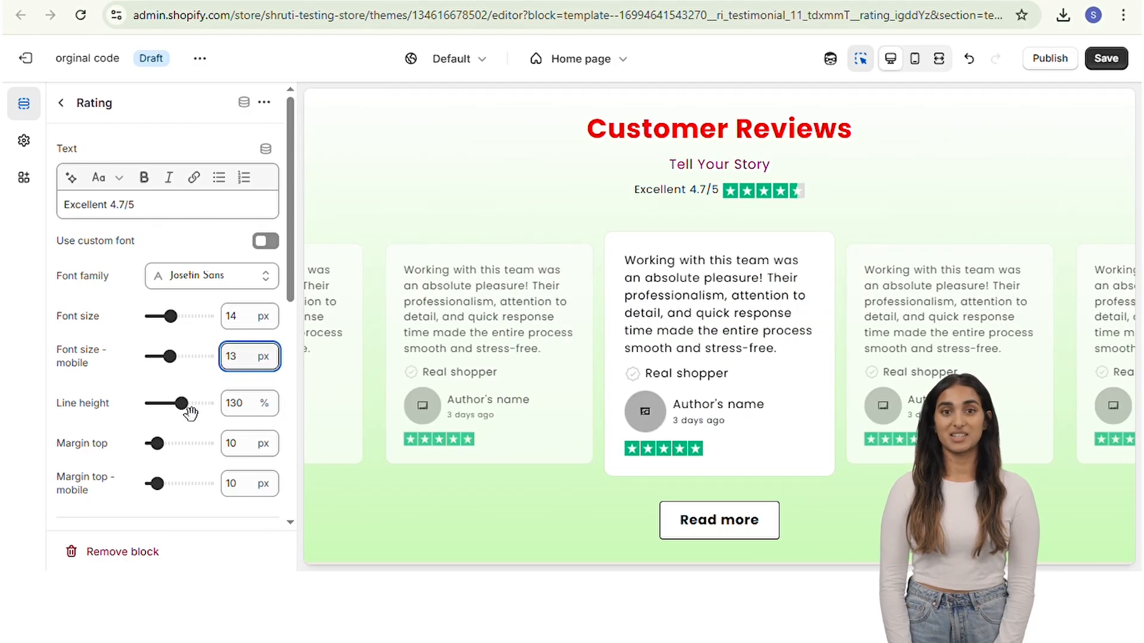
drag(188, 406, 200, 405)
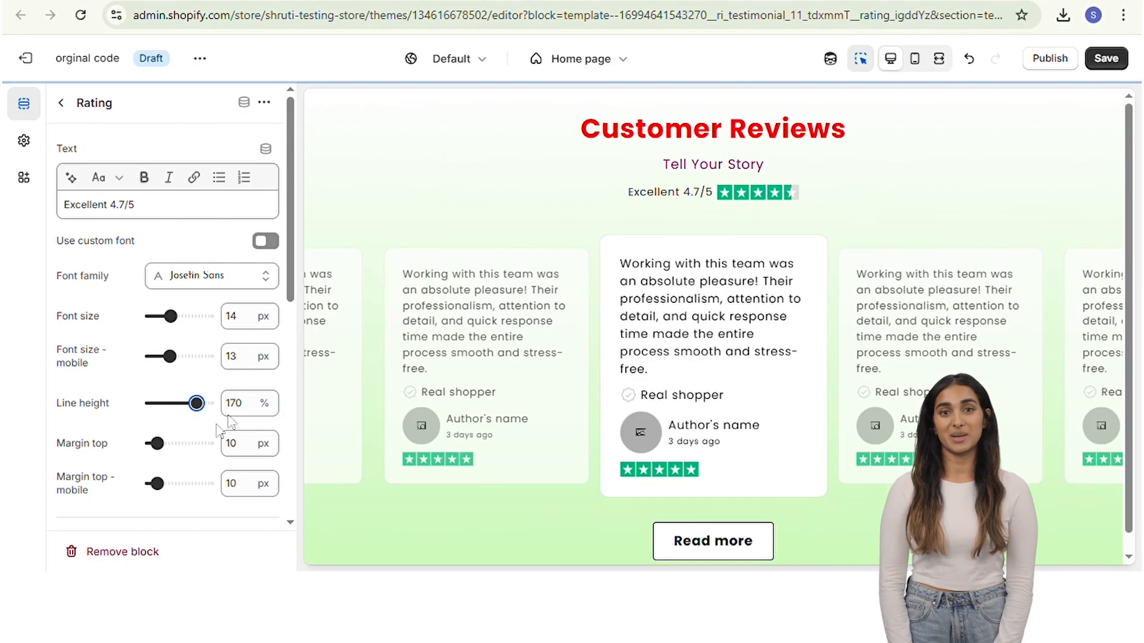
- Set the Rating block's top margin to 20 px and return to the list of page sections
click(169, 443)
click(227, 443)
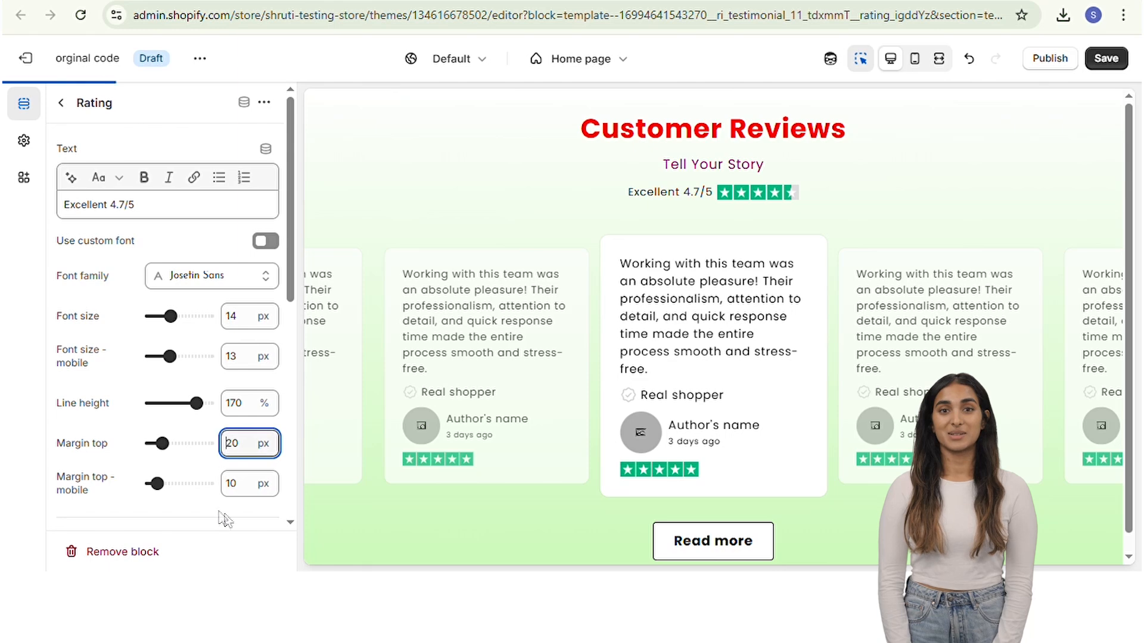
click(248, 496)
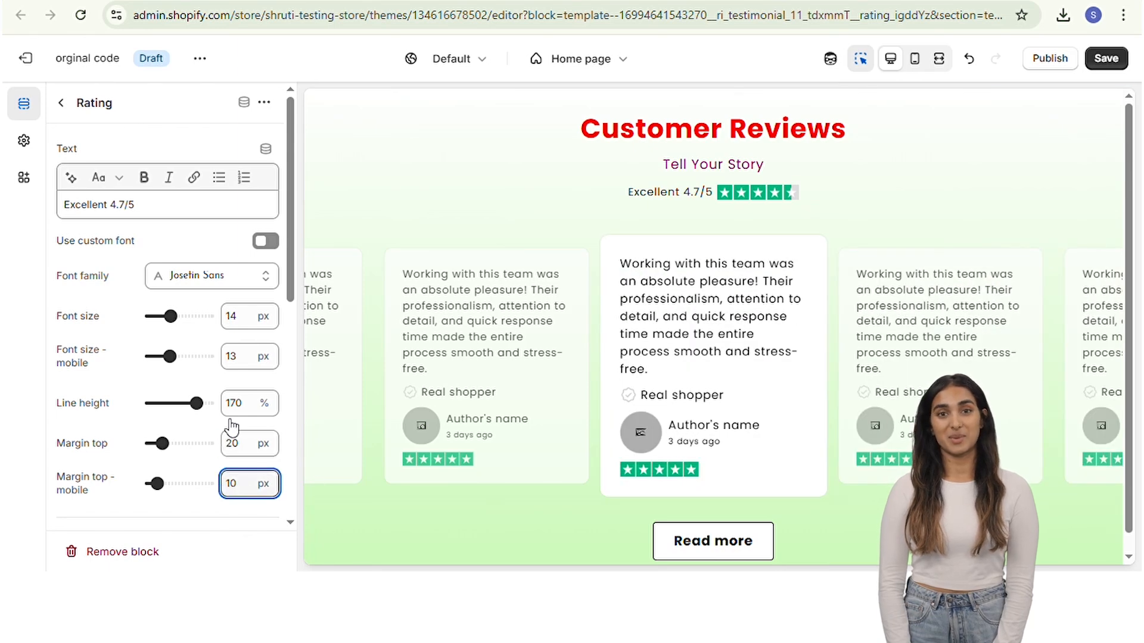
click(60, 105)
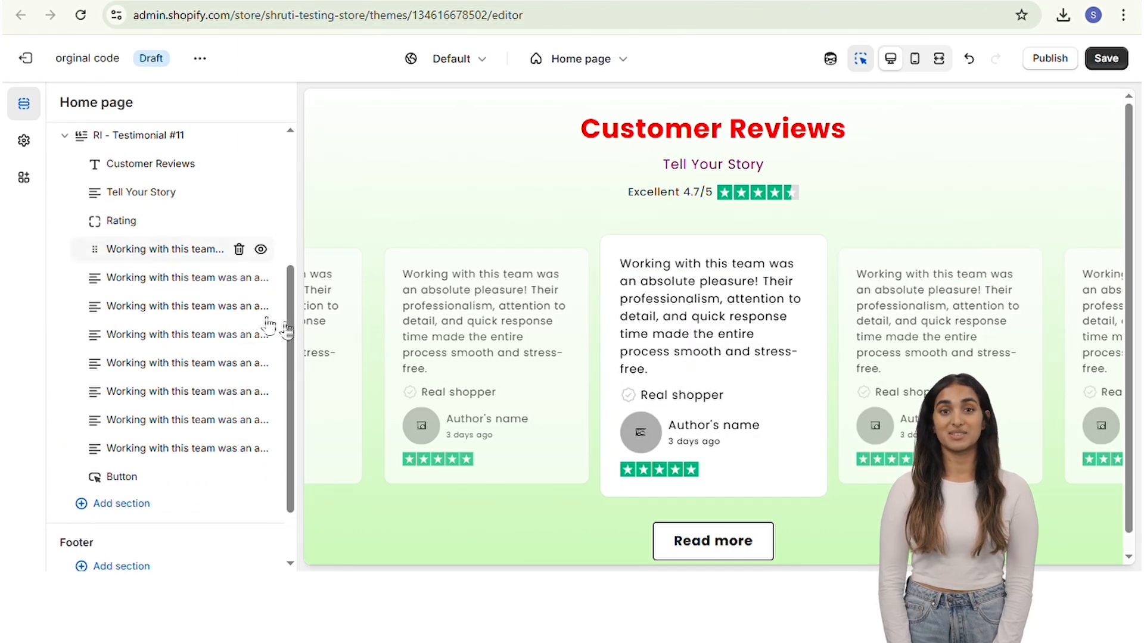
- Give the first testimonial the snowboarder picture as author's image and change the author's name to "Author's name1"
click(163, 250)
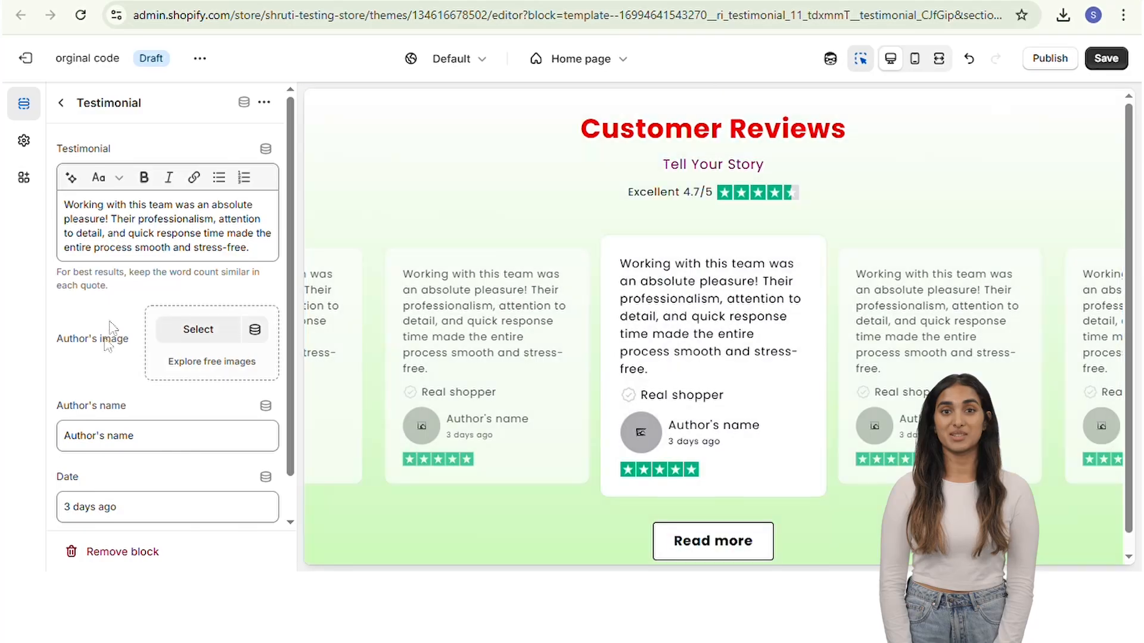
click(193, 331)
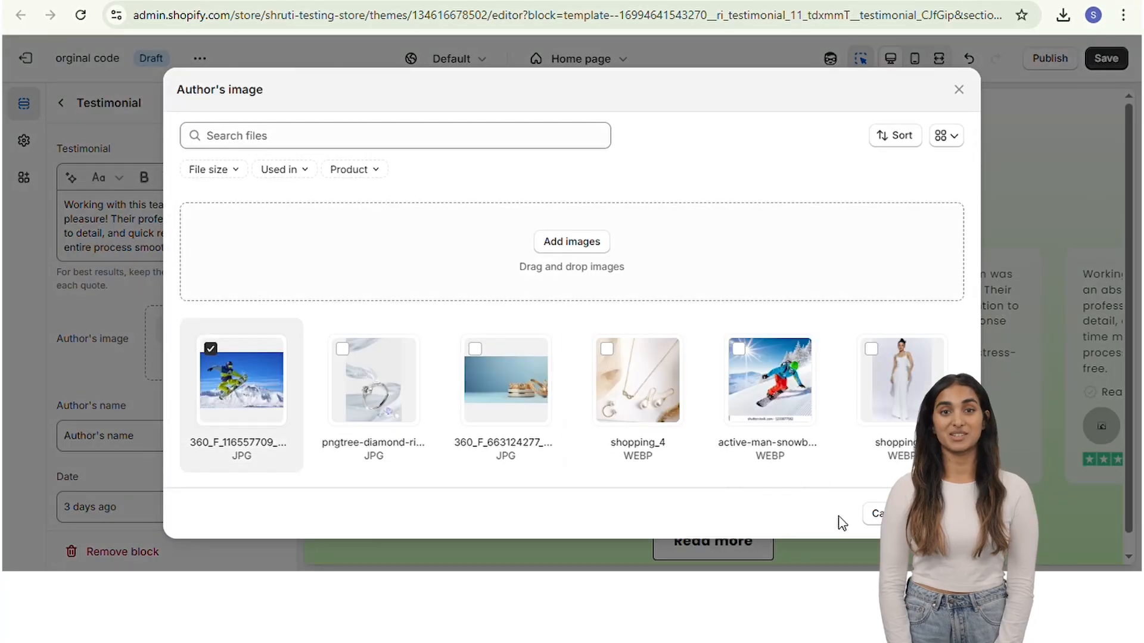
click(932, 513)
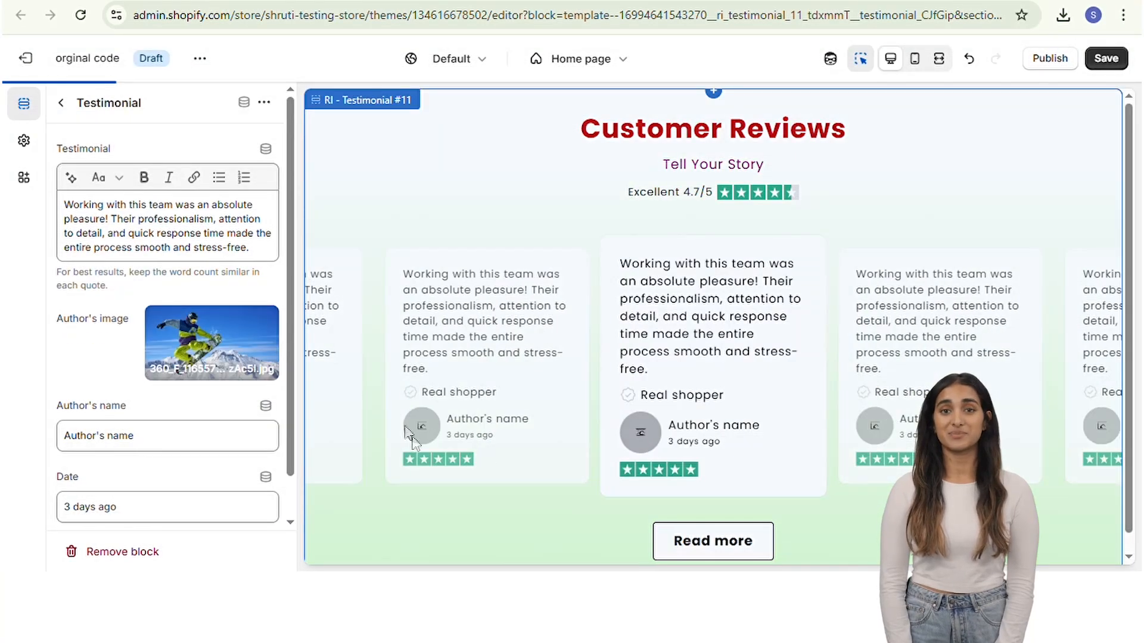
click(173, 445)
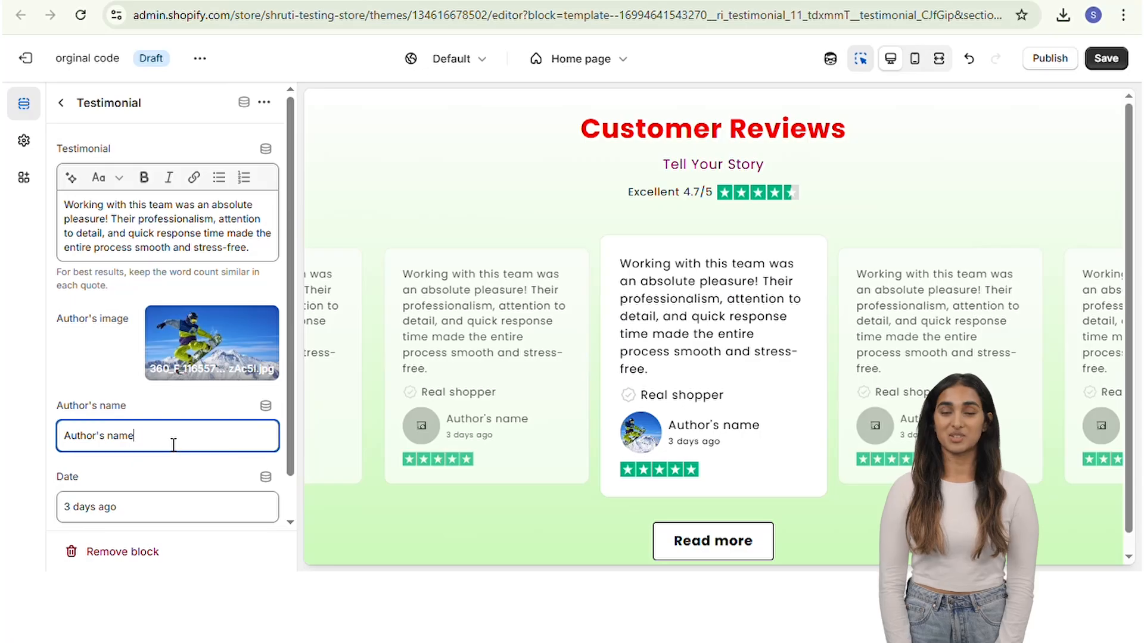
text(1)
- Change the first testimonial's date to "3 days agoo" and set its stars count to 4.5
scroll(169, 496, down, 1)
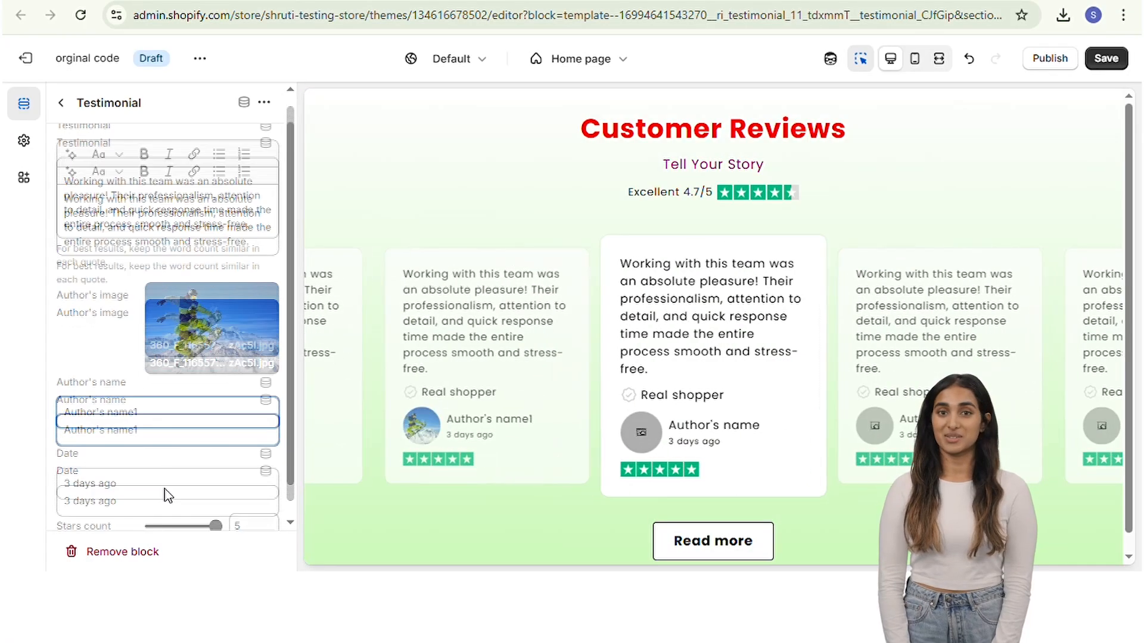
click(156, 471)
text(d)
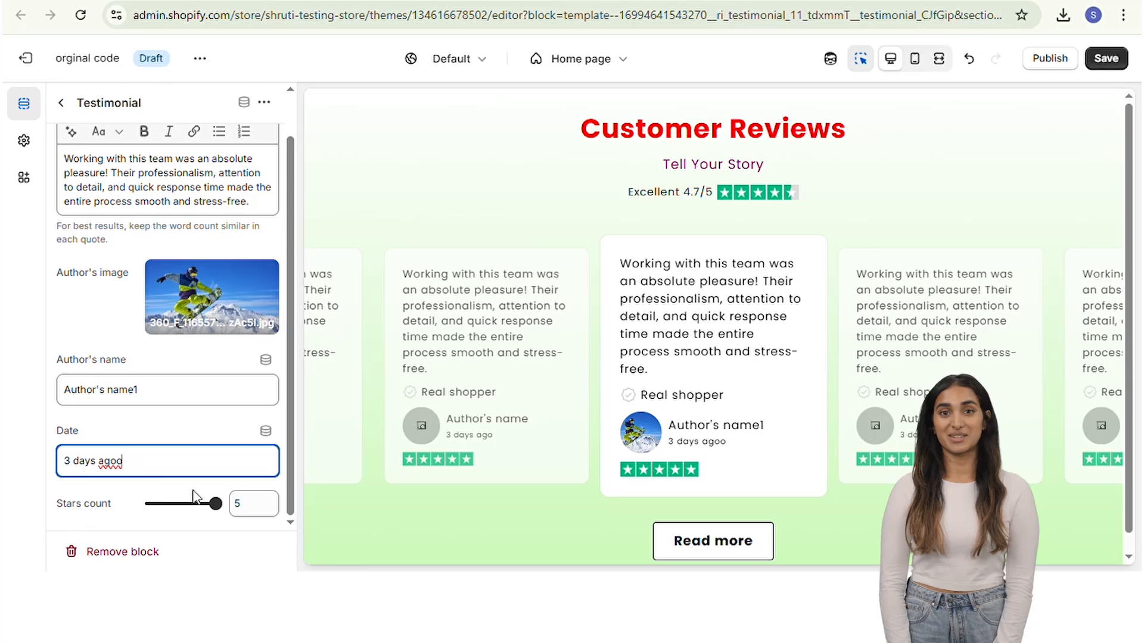
click(203, 512)
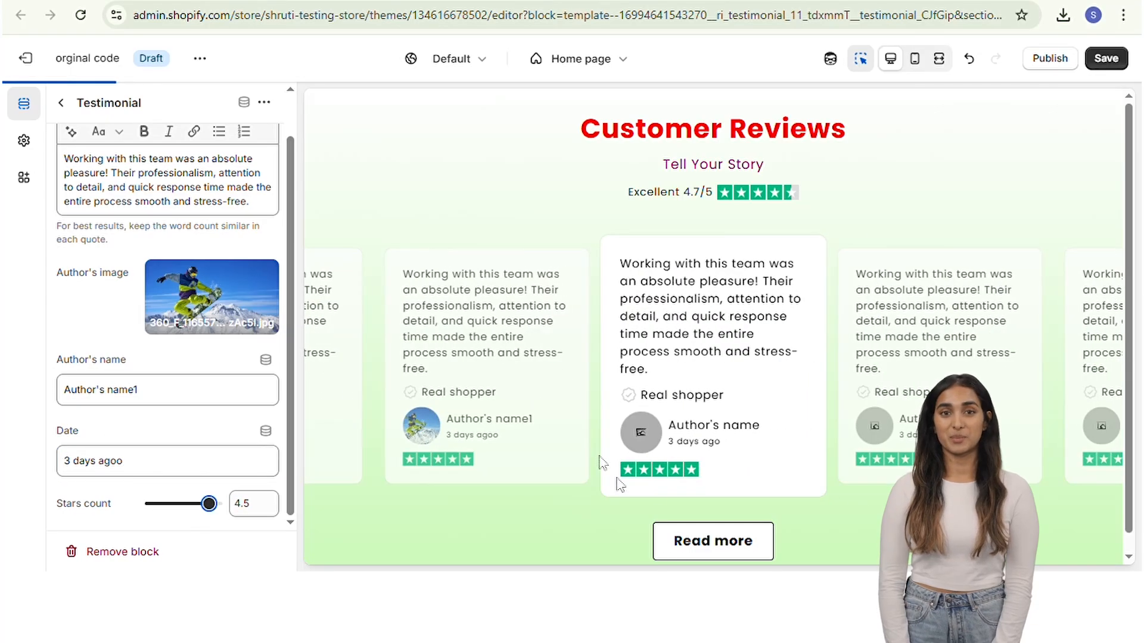
click(62, 104)
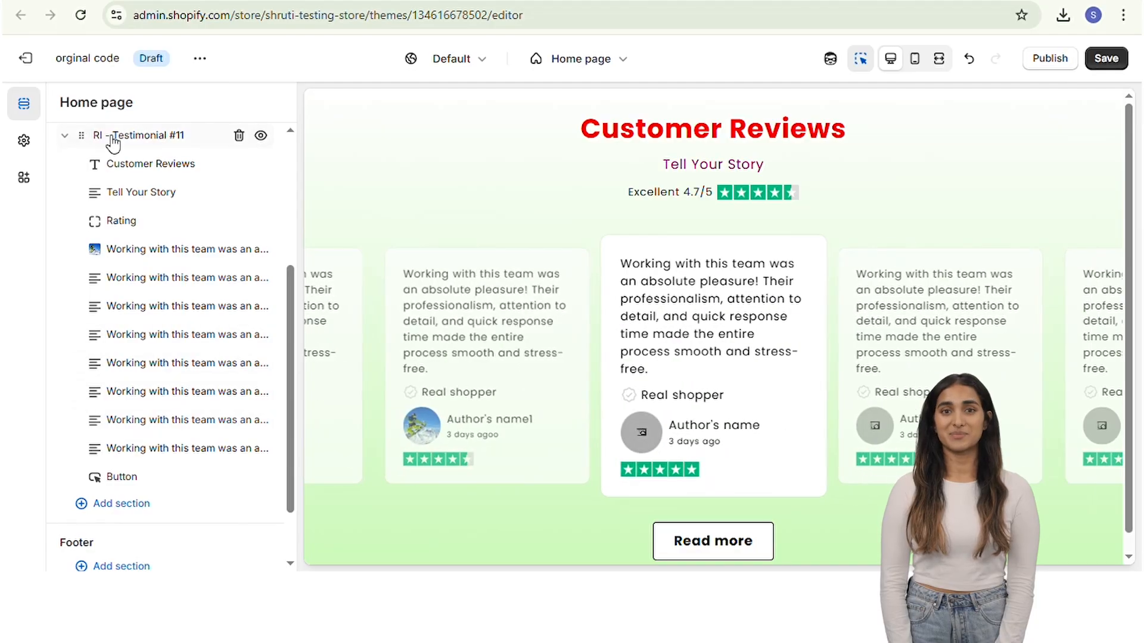
- Open the RI - Testimonial #11 section settings and set the slider's gap to 42 px
click(146, 142)
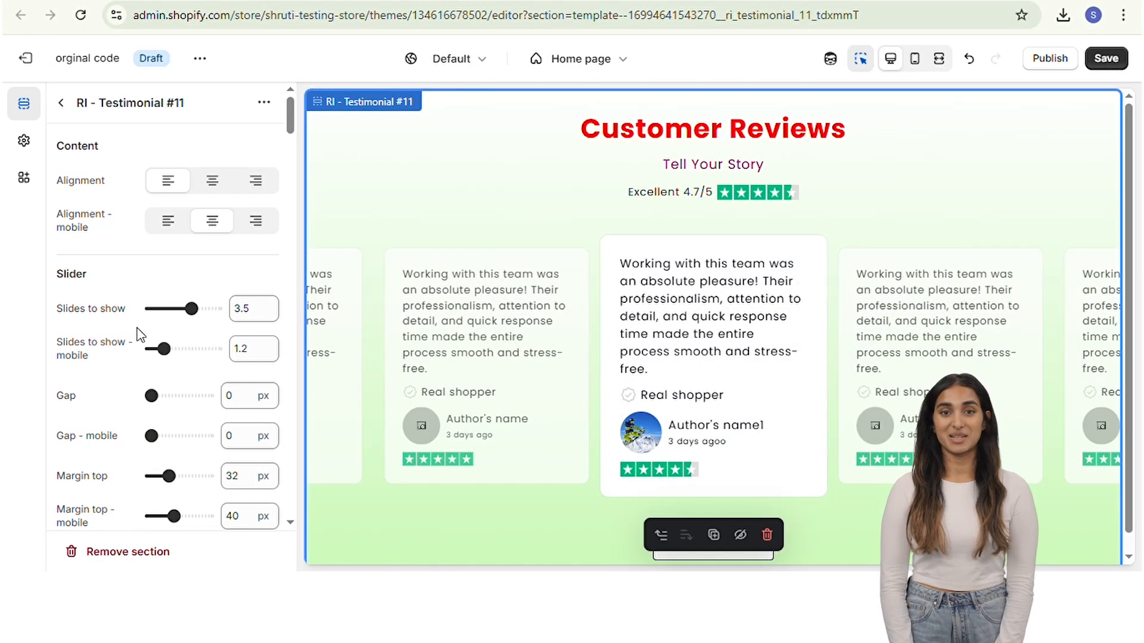
scroll(238, 285, down, 2)
click(241, 225)
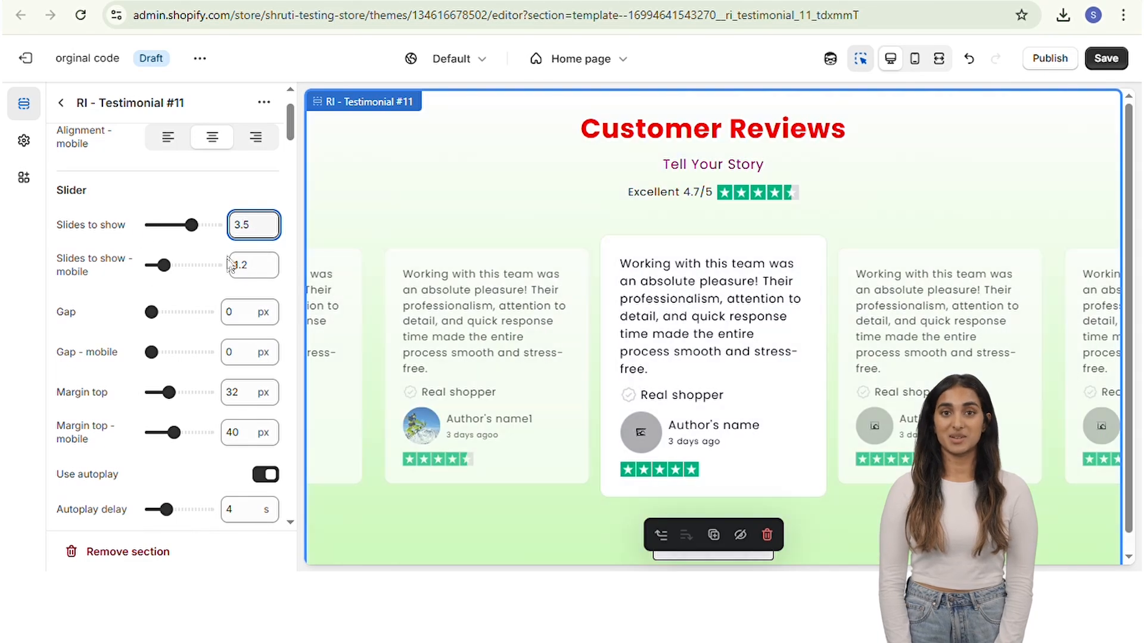
click(177, 313)
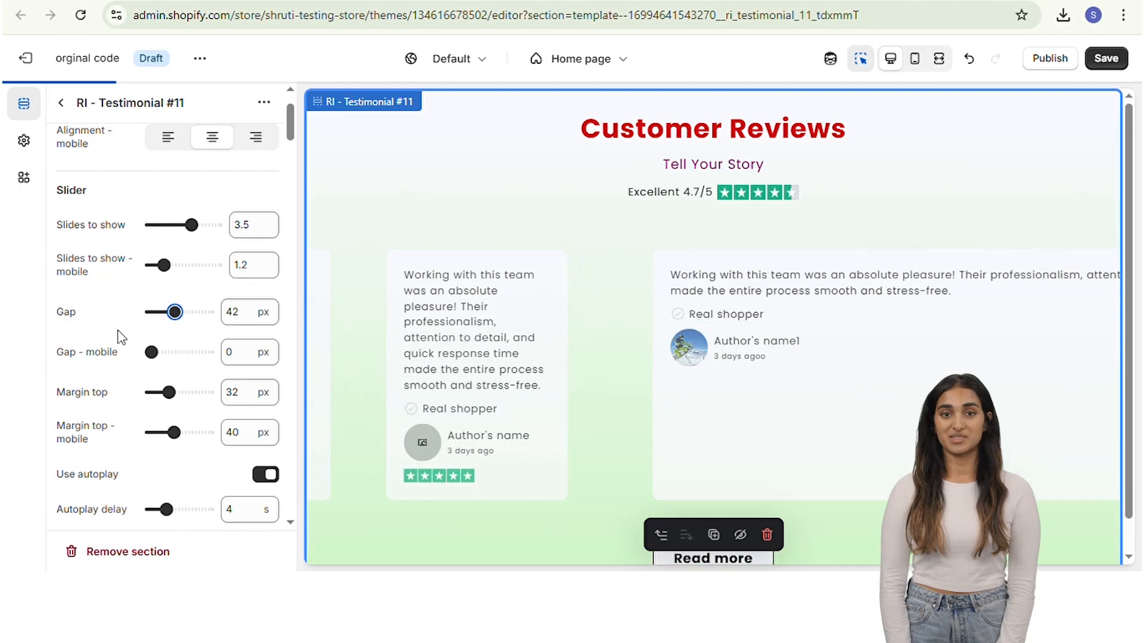
- Go over the slider's mobile gap, top margin and autoplay delay, and switch its autoplay off and back on
click(226, 351)
key(Tab)
key(Tab)
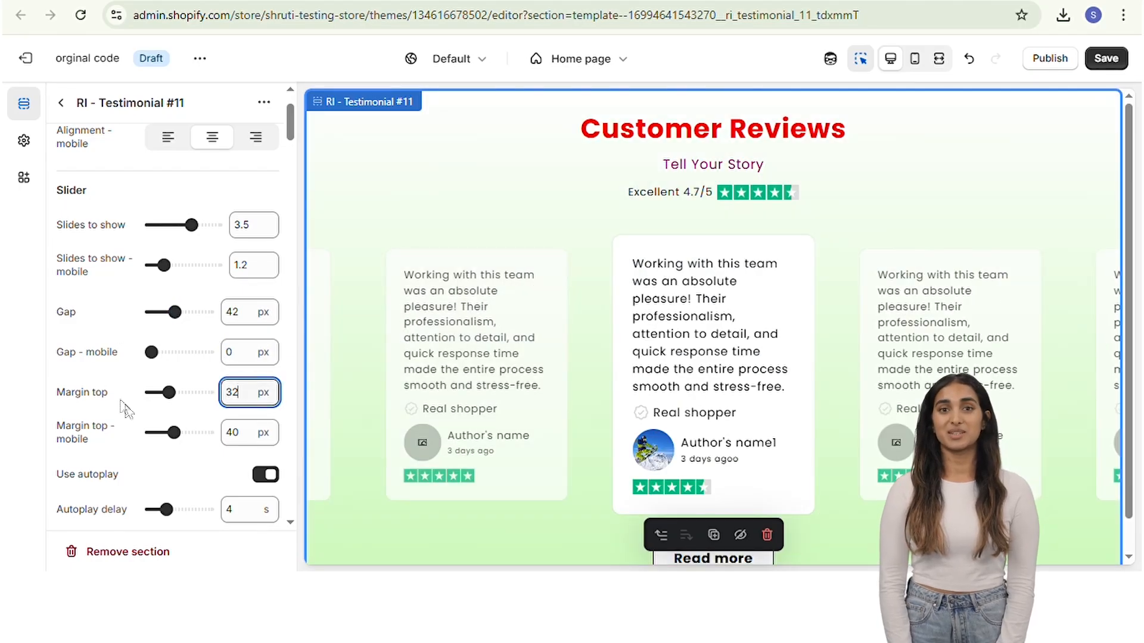
click(169, 393)
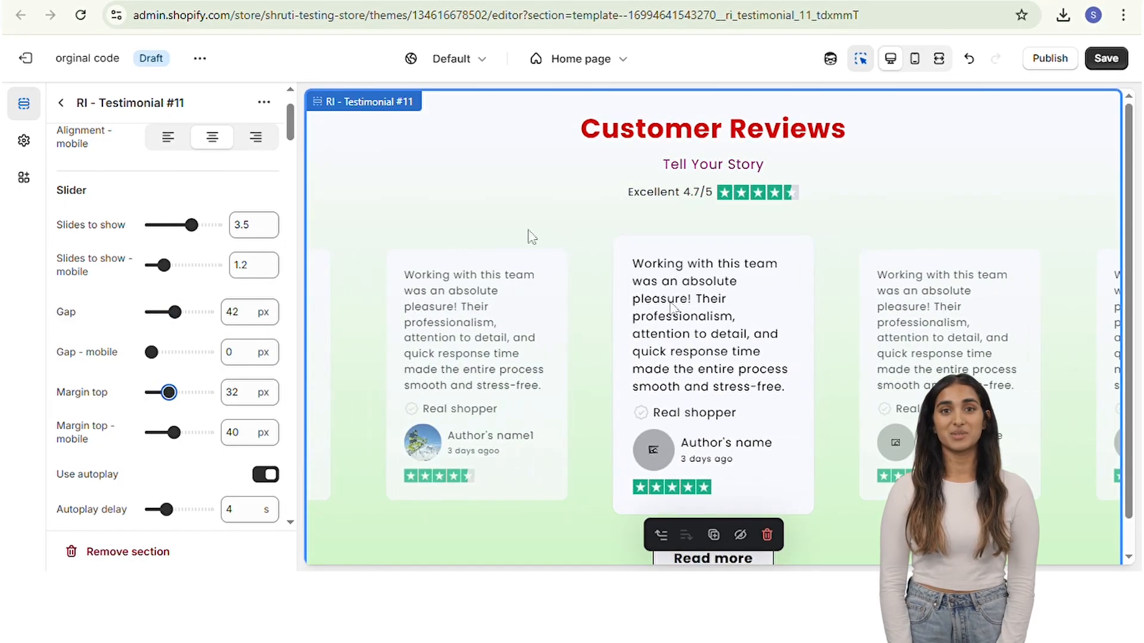
click(266, 475)
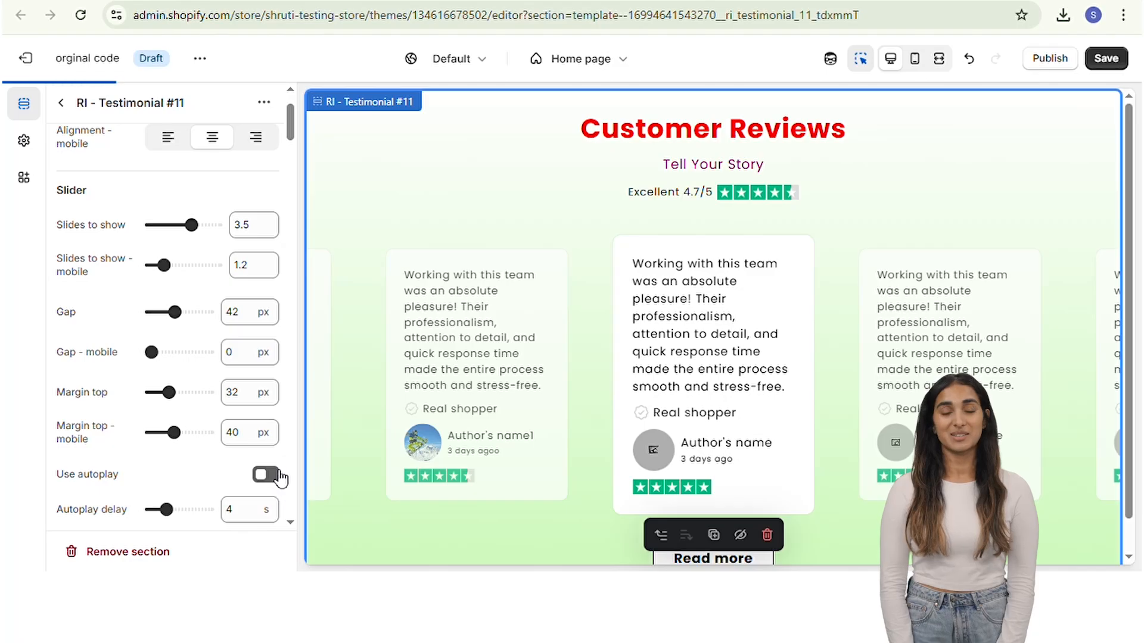
click(278, 476)
scroll(237, 417, down, 3)
click(241, 350)
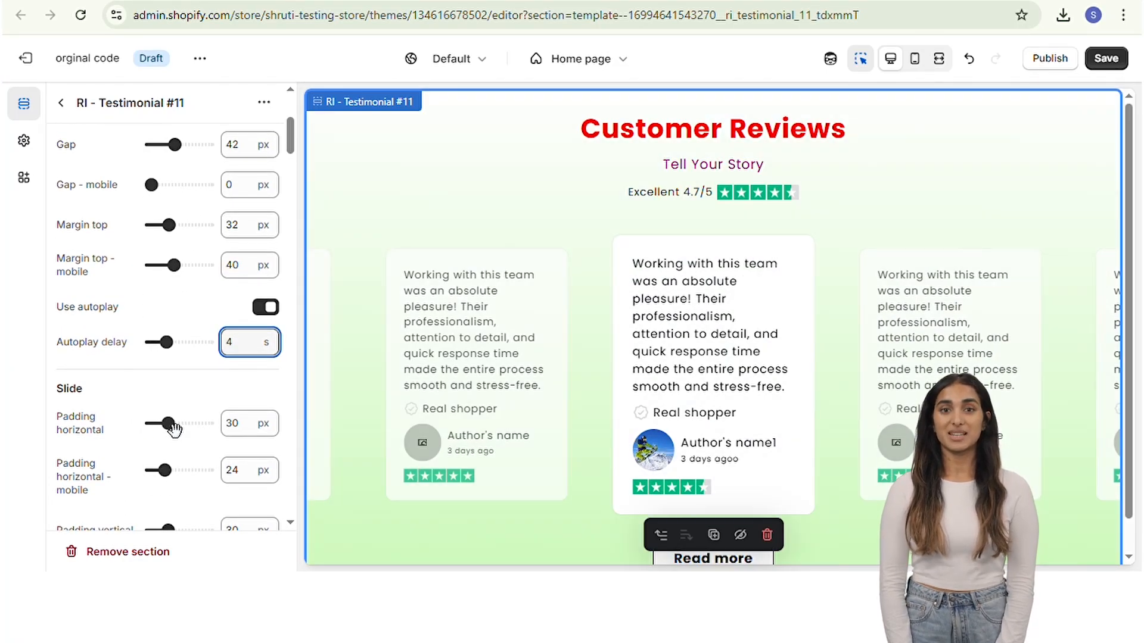
- Set the slides' horizontal padding to 42 px and vertical padding to 46 px
drag(170, 423, 183, 424)
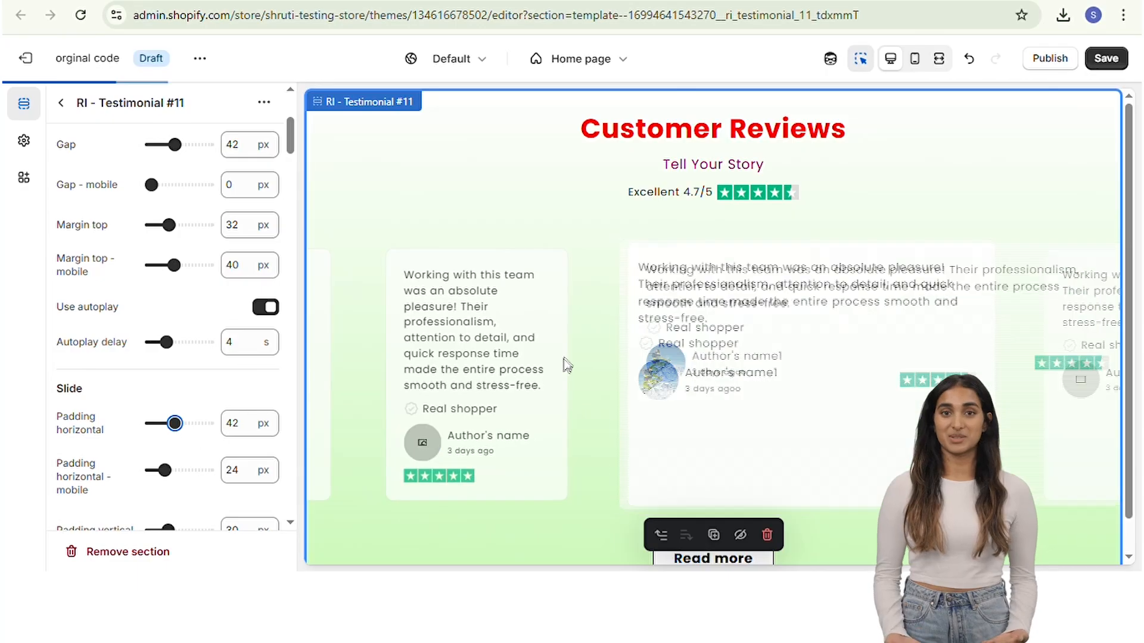
scroll(170, 424, down, 2)
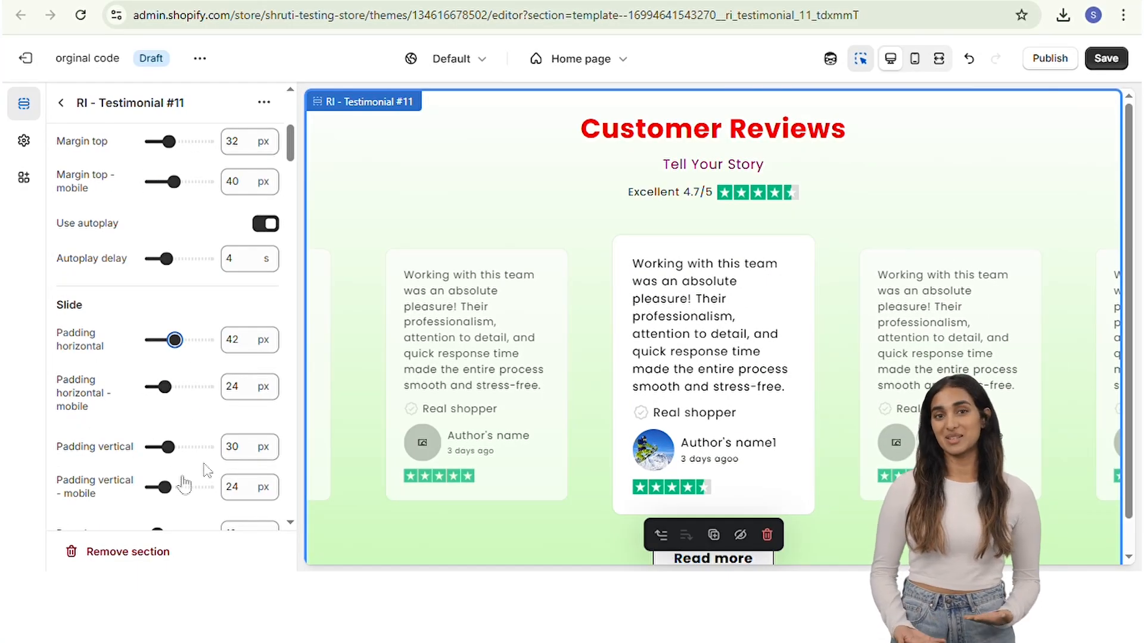
click(247, 394)
drag(169, 447, 176, 448)
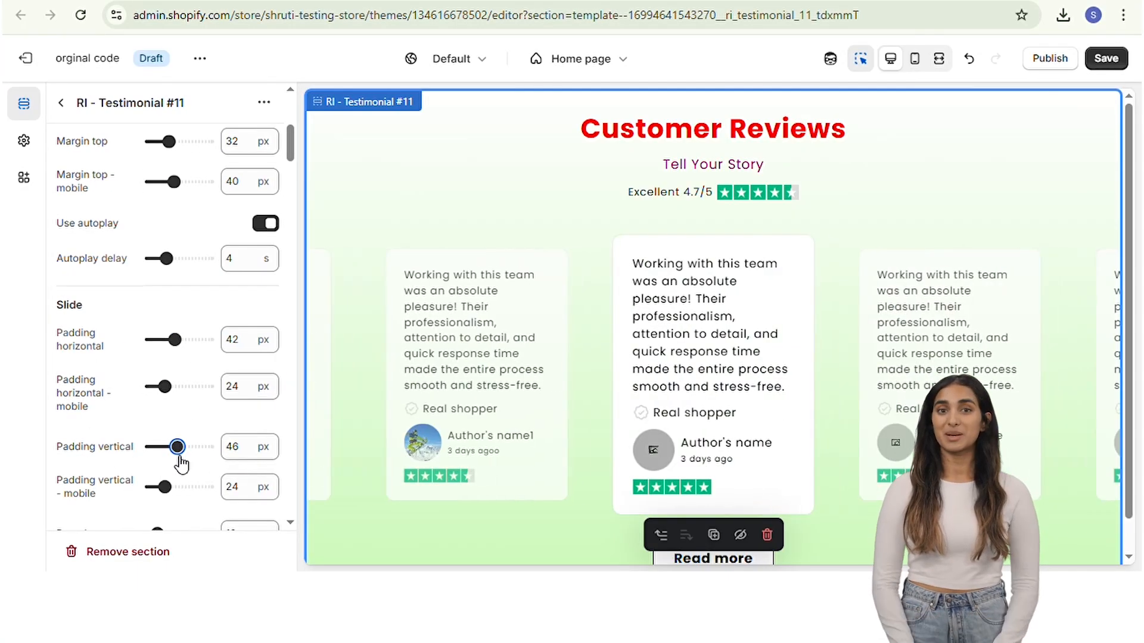
- Set the slides' roundness to 60 px and border thickness to 2 px
scroll(158, 462, down, 4)
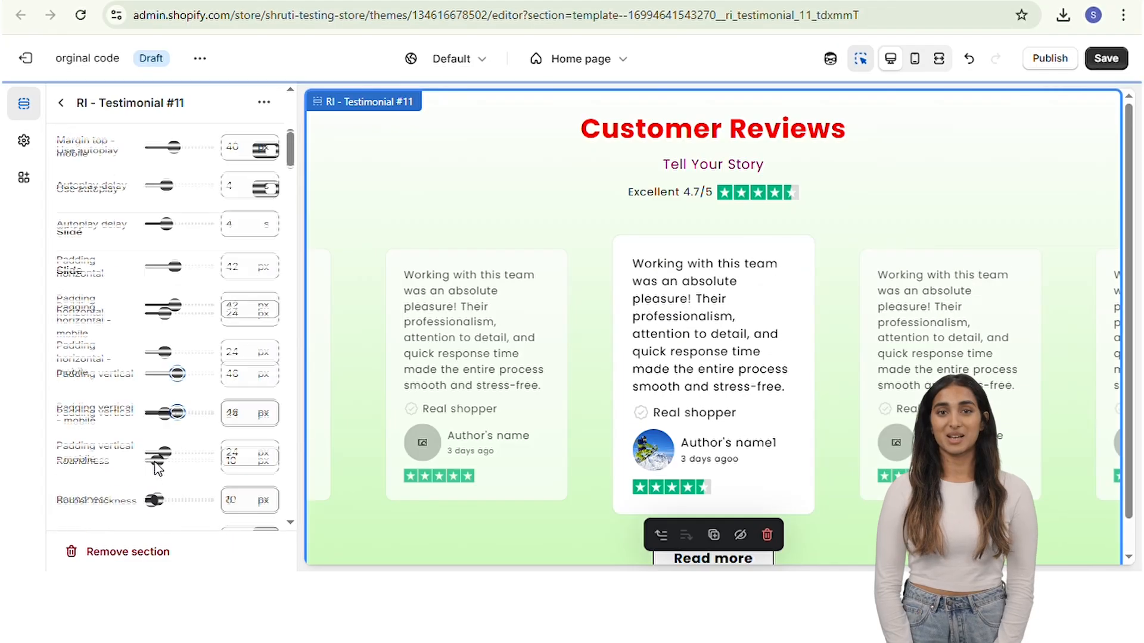
click(228, 320)
drag(157, 366, 185, 366)
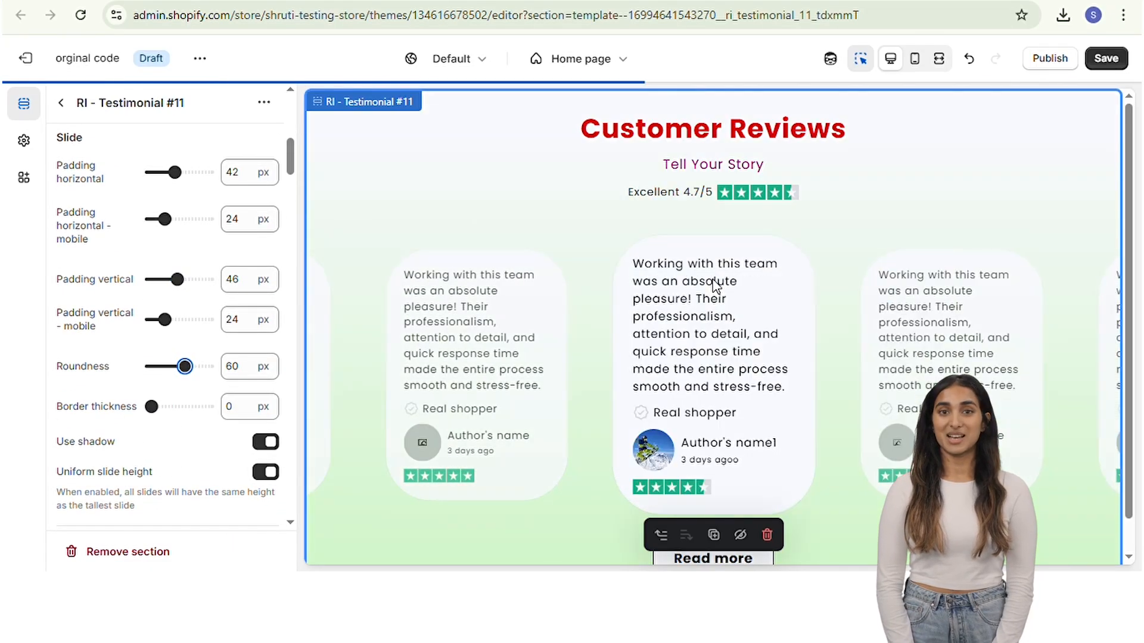
drag(151, 406, 162, 406)
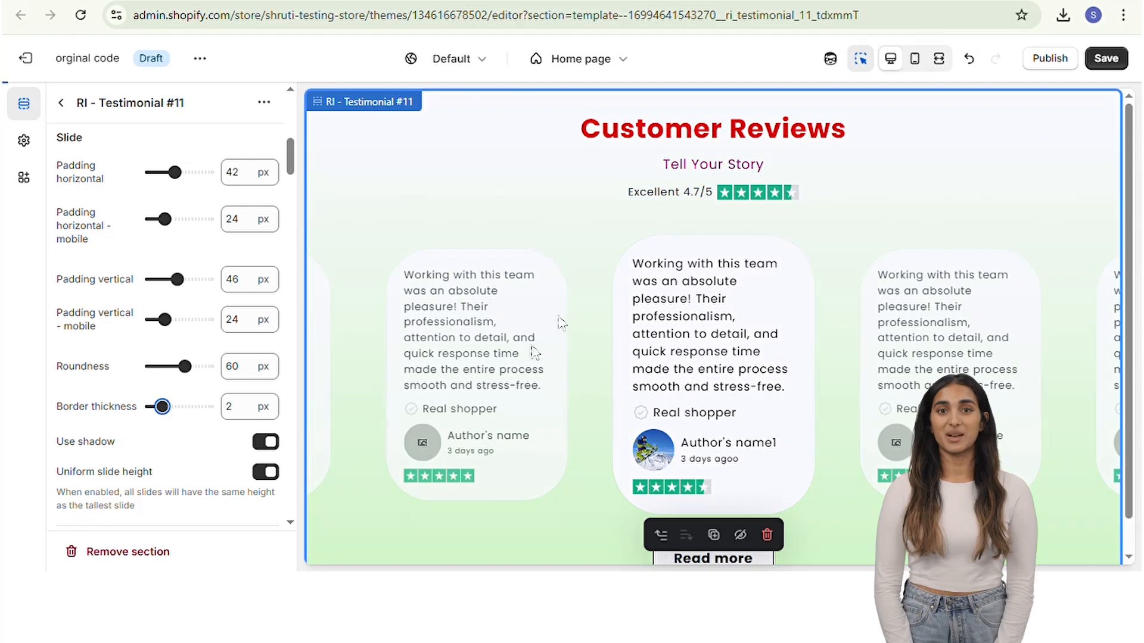
- Switch the slides' shadow off and back on
scroll(268, 363, down, 2)
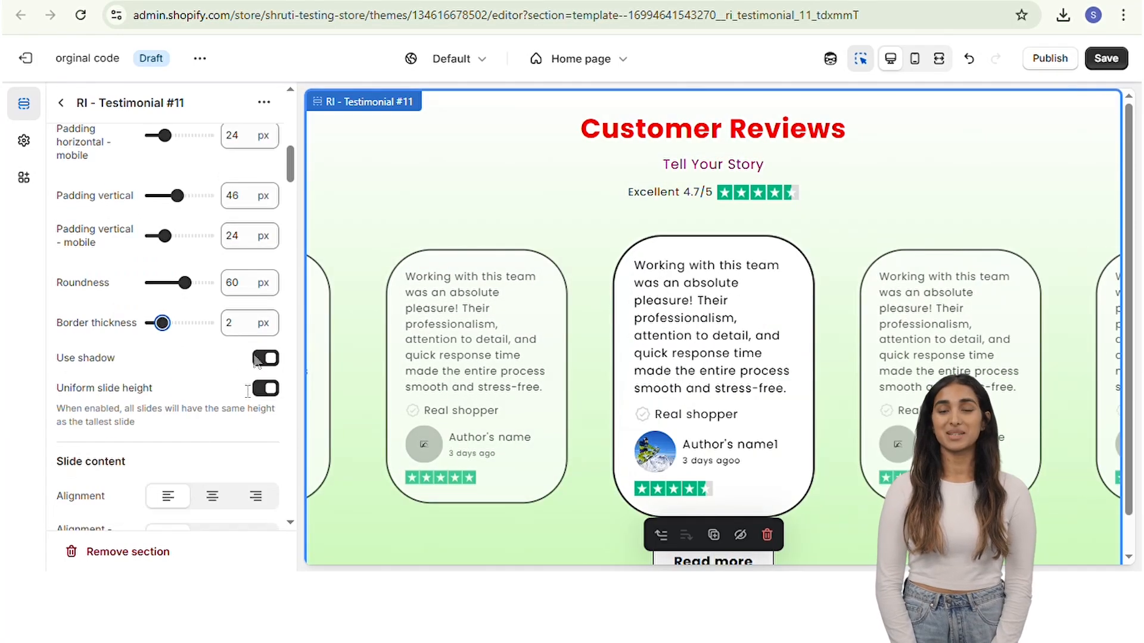
click(275, 361)
click(275, 362)
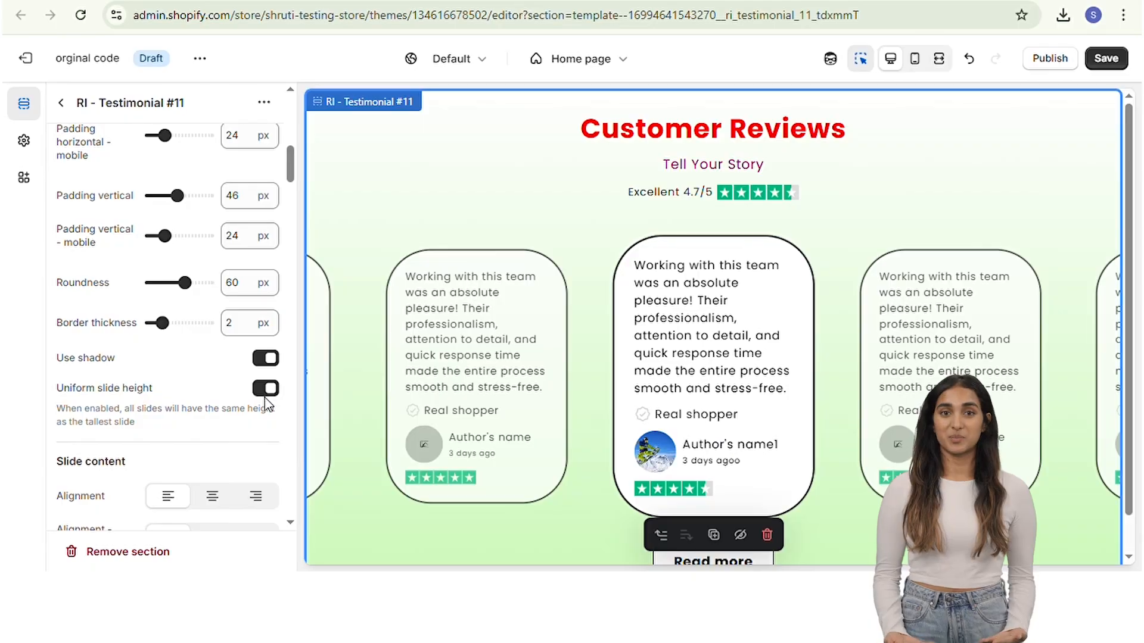
- Try the custom font on the testimonial text and look over its font family, font sizes and line height
scroll(185, 417, down, 5)
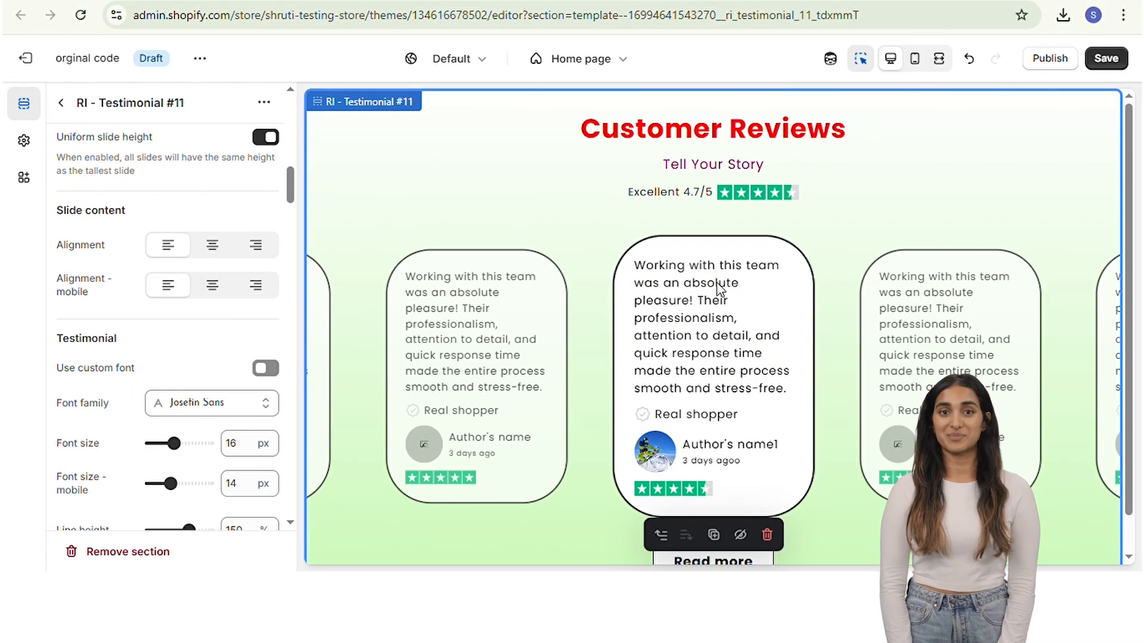
scroll(131, 364, down, 2)
click(271, 286)
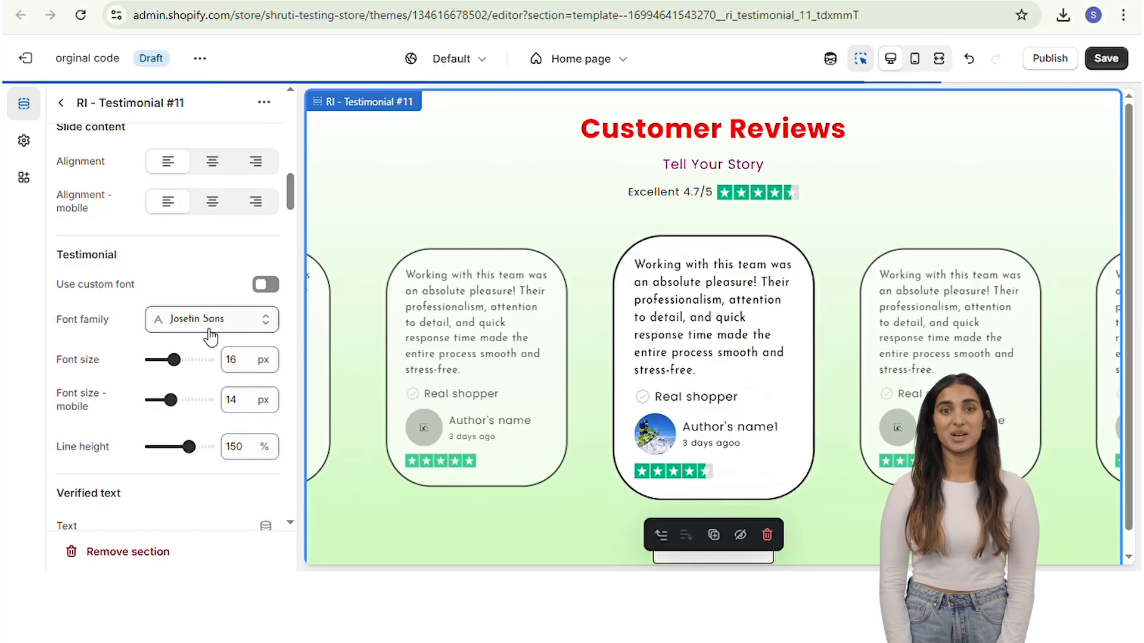
click(212, 325)
click(206, 553)
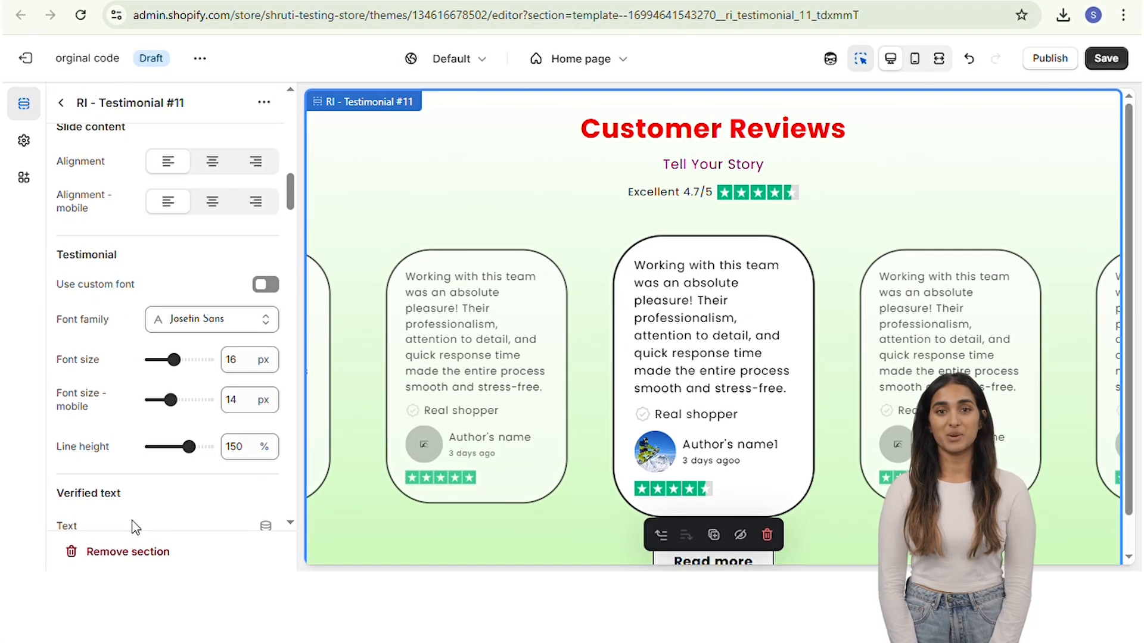
click(238, 359)
click(239, 399)
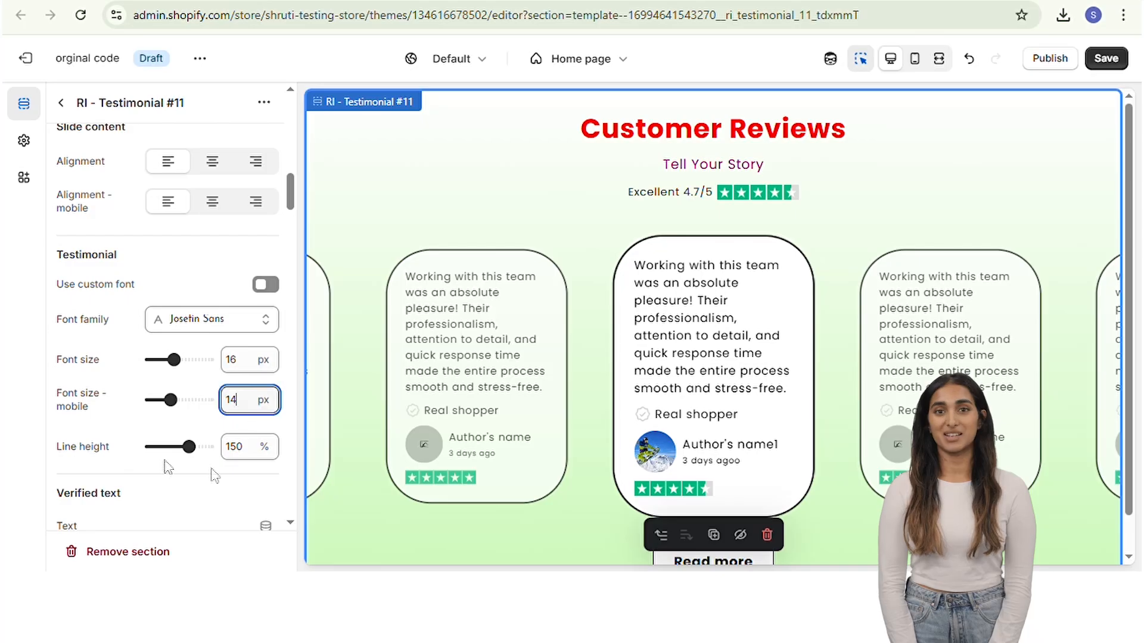
click(223, 454)
- Go through the Verified text's wording and font sizes and set its line height to 90%
scroll(128, 478, down, 4)
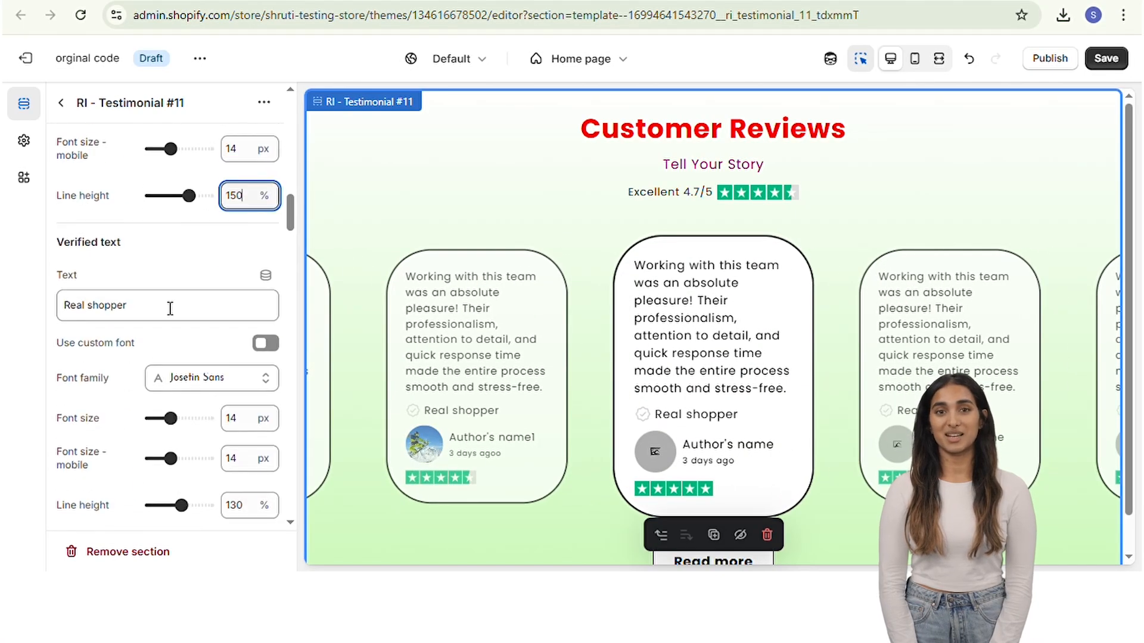
click(169, 307)
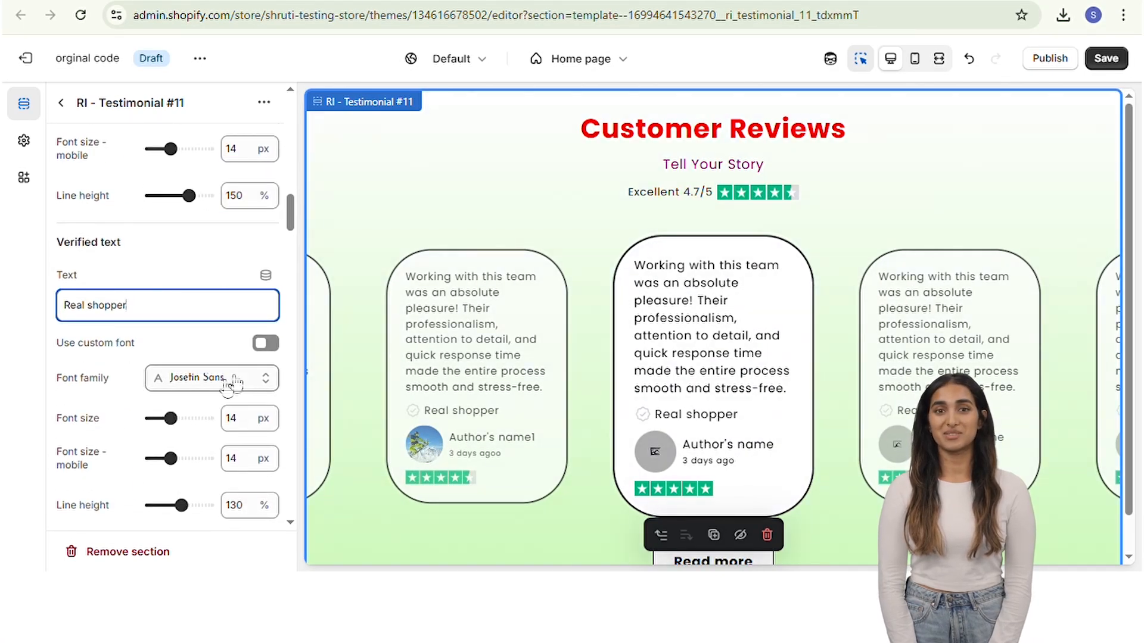
click(245, 424)
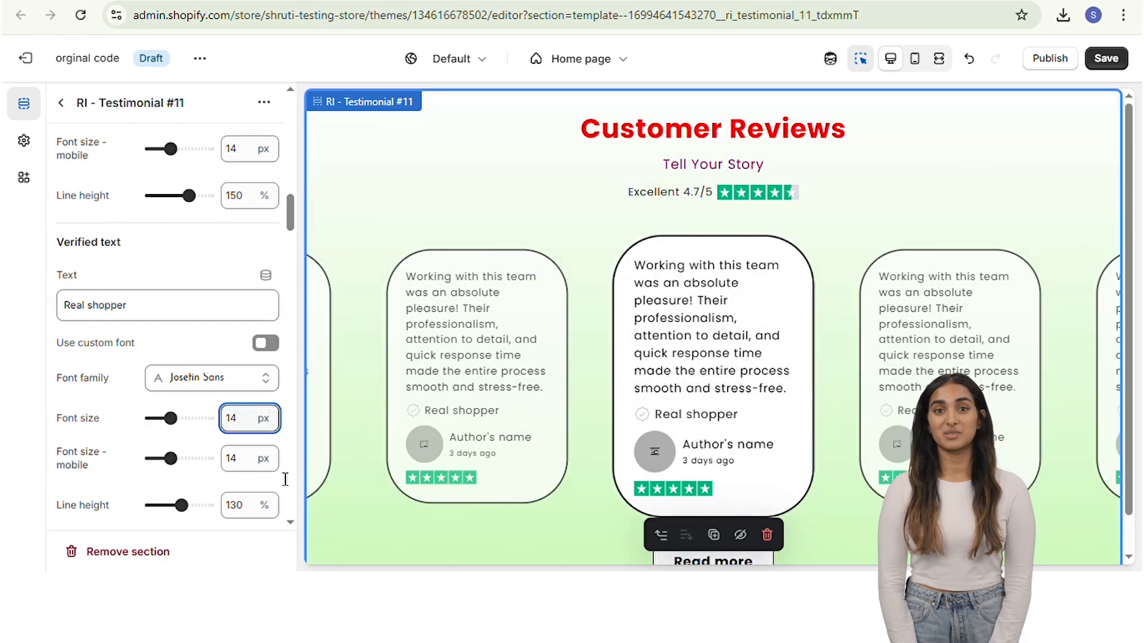
key(Tab)
key(Tab)
key(Tab)
key(Tab)
click(166, 505)
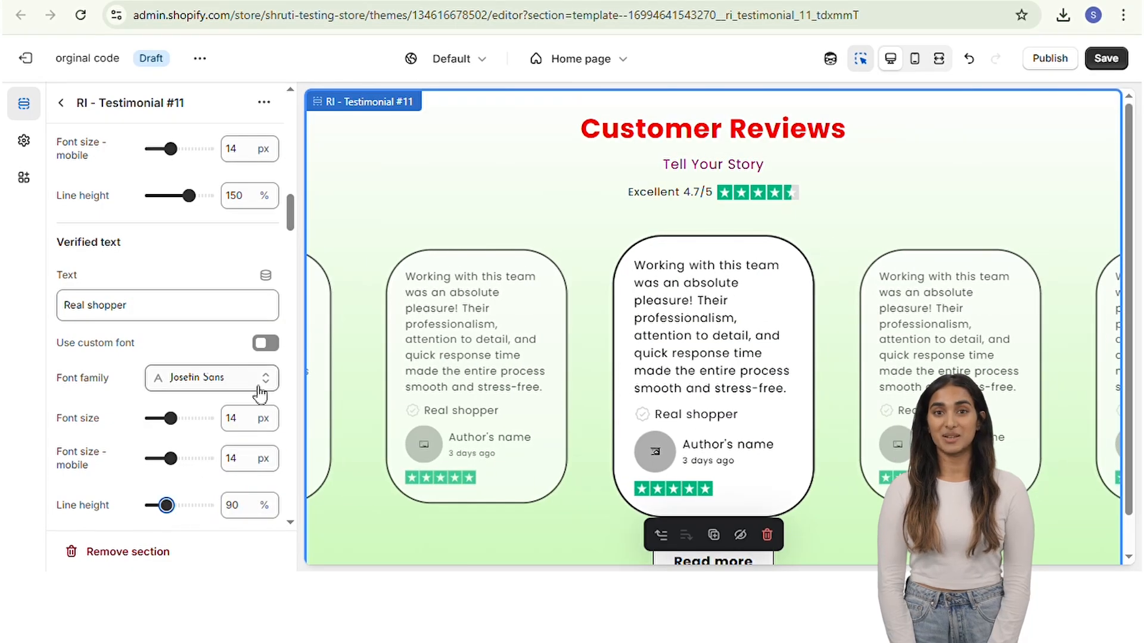
- Turn off the verified icon in the testimonial slides
scroll(260, 393, down, 7)
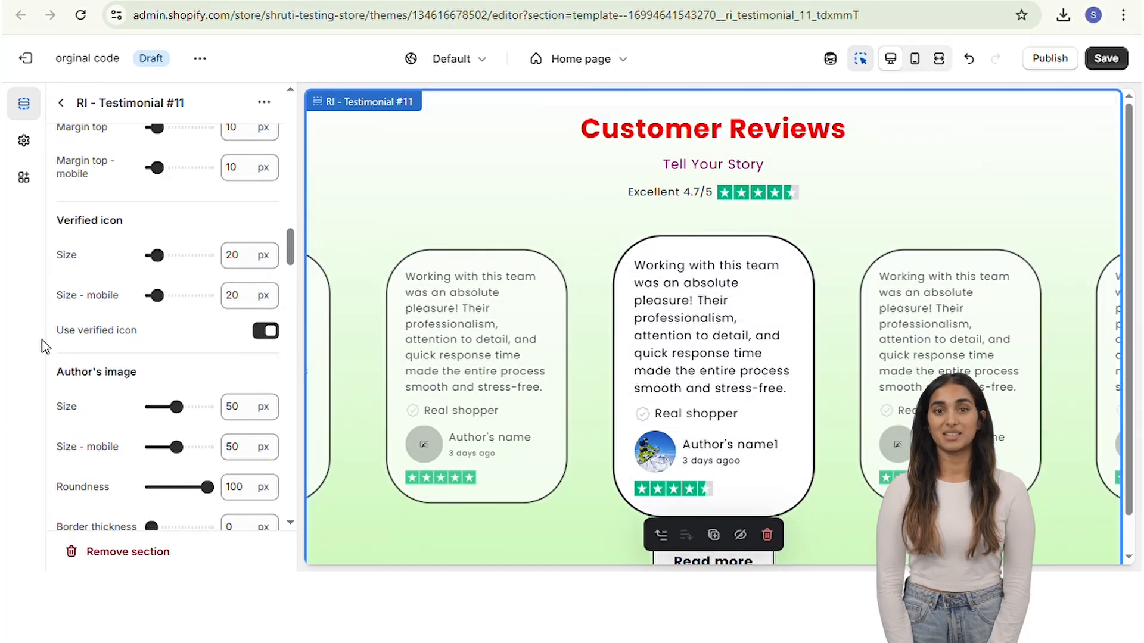
click(231, 255)
click(235, 359)
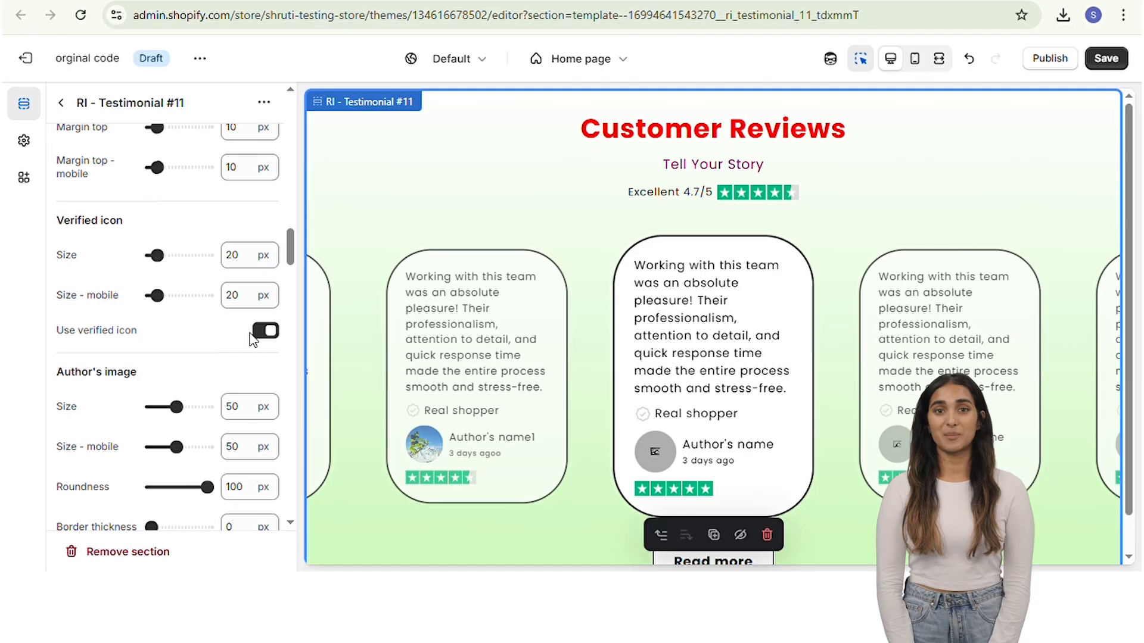
click(263, 336)
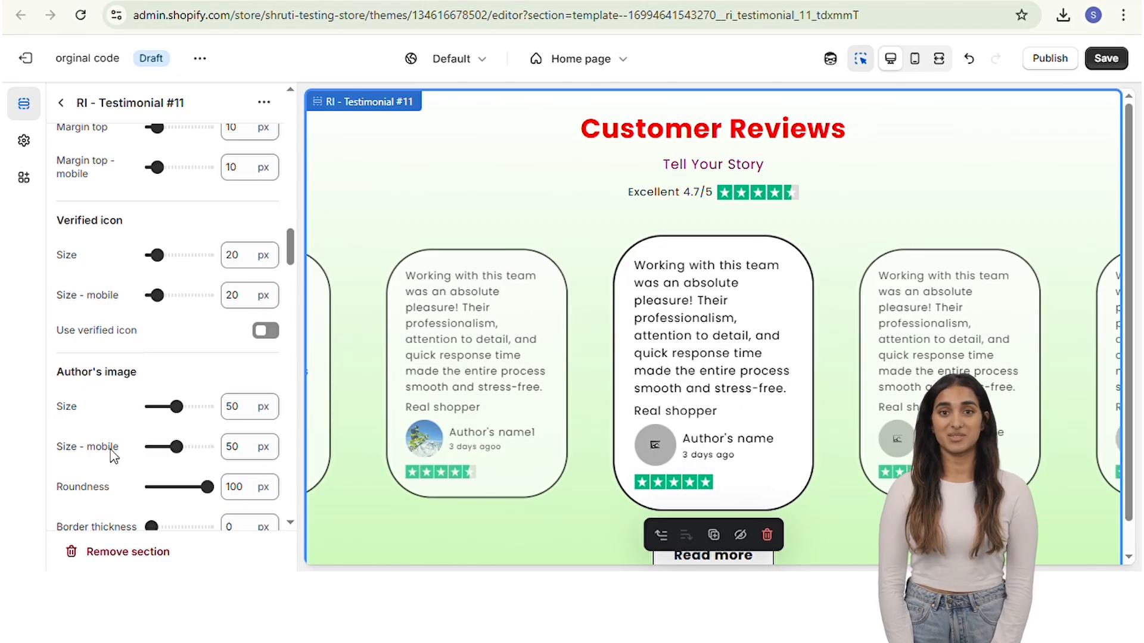
- Set the author's image roundness to 0 px and its border thickness to 2 px
drag(206, 487, 152, 487)
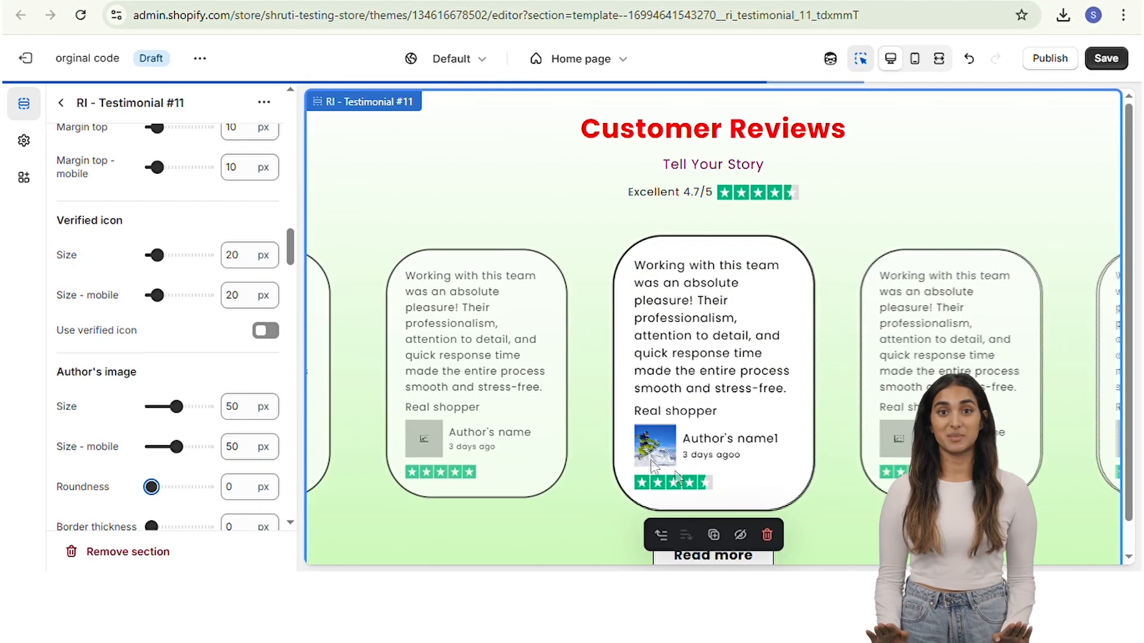
scroll(169, 411, down, 3)
click(162, 359)
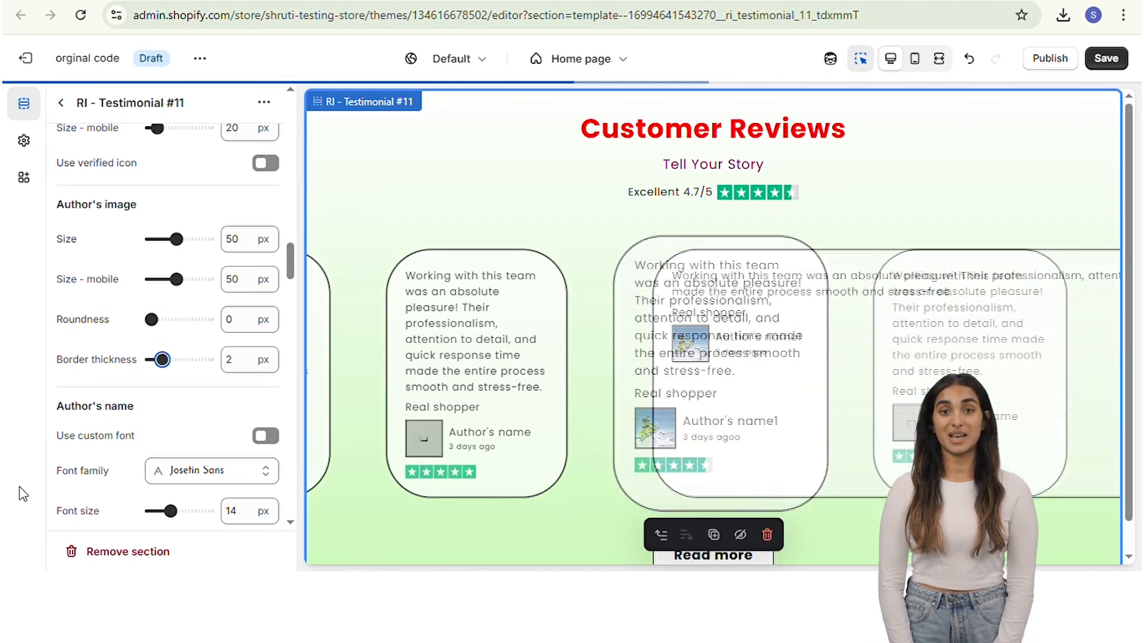
- Set the author's name font size to 11 px and look over its mobile font size, line height and margins
scroll(65, 518, down, 3)
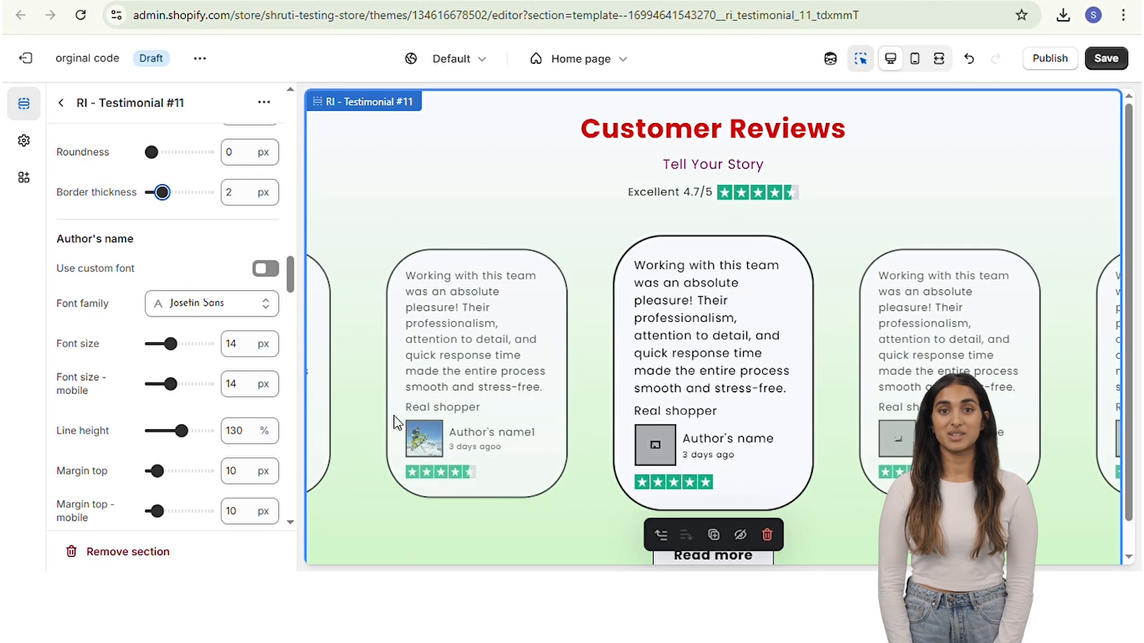
drag(186, 345, 163, 352)
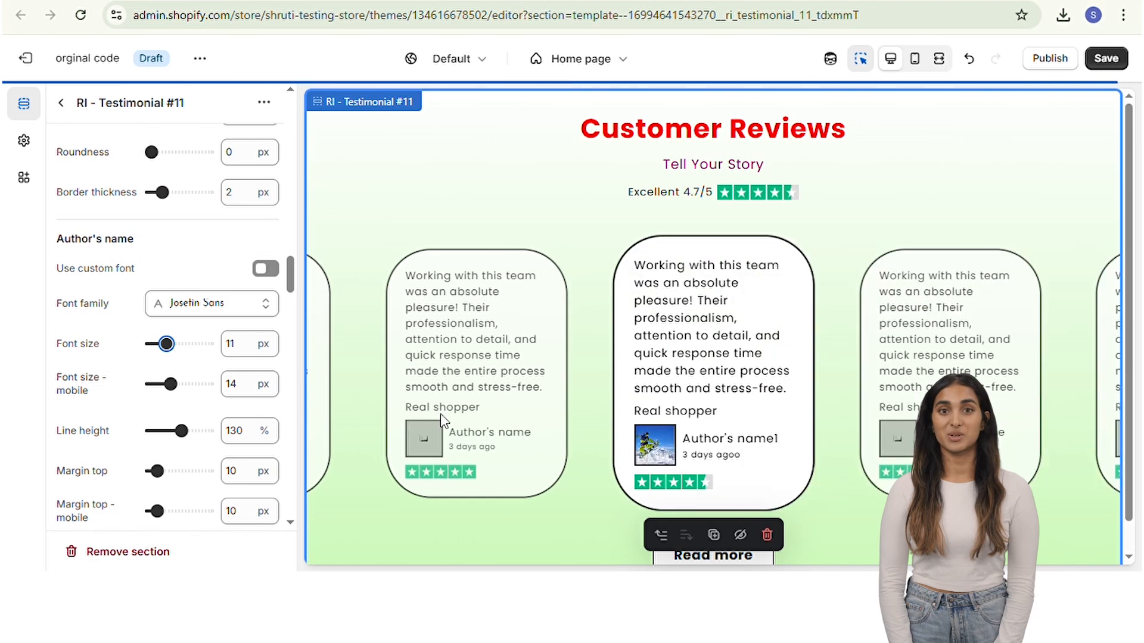
click(241, 384)
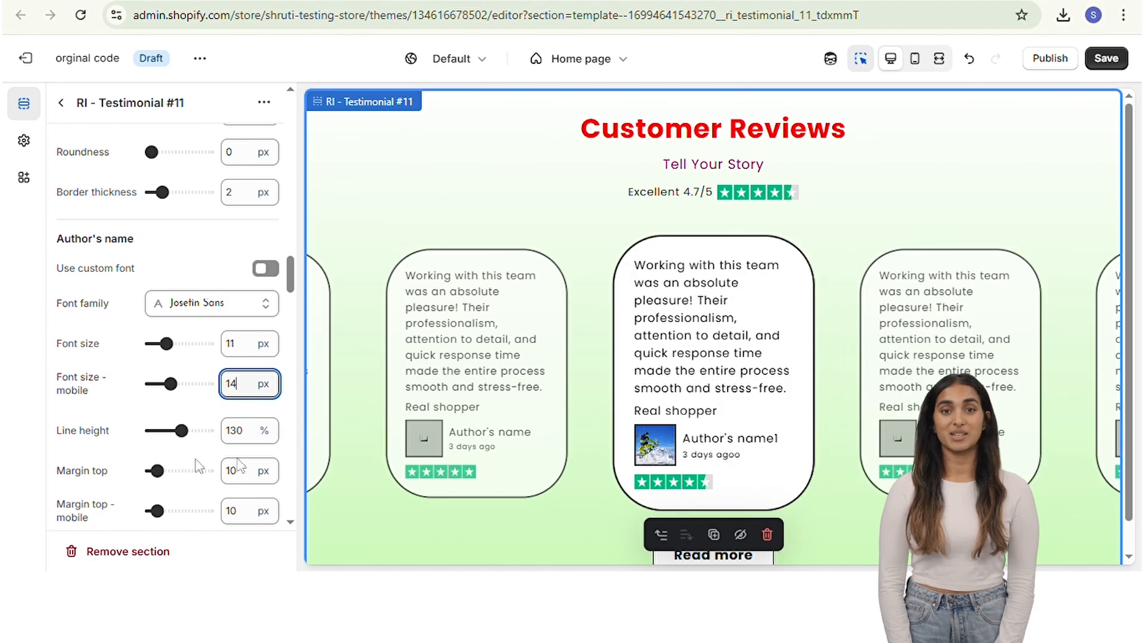
click(251, 434)
click(248, 473)
click(249, 511)
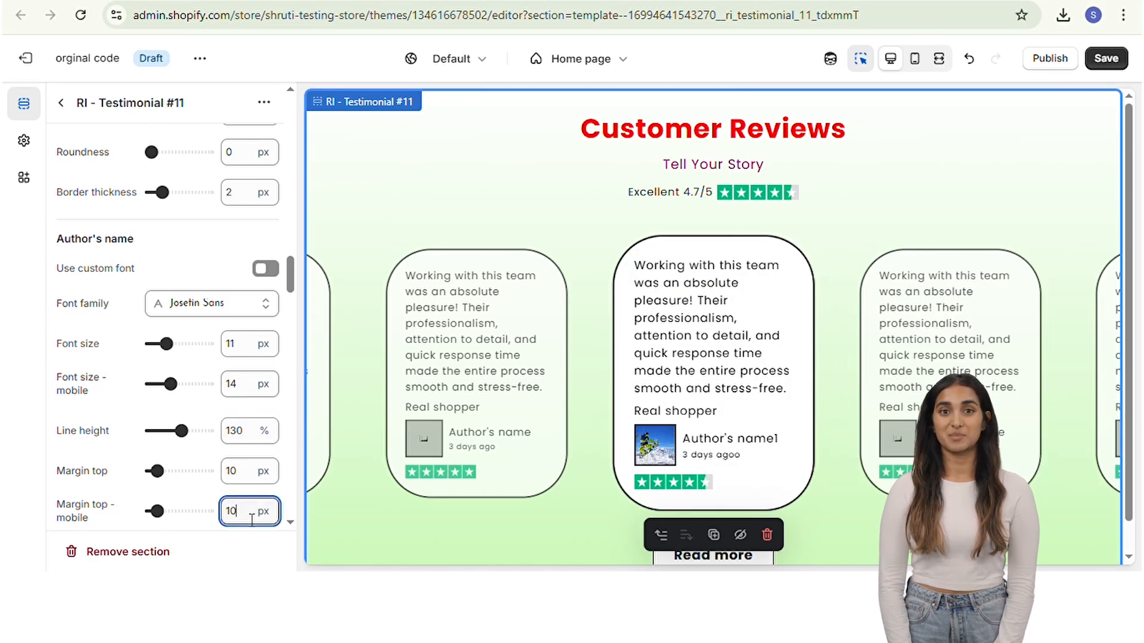
- Look over the Date's font size, mobile font size and line height settings
scroll(139, 400, down, 4)
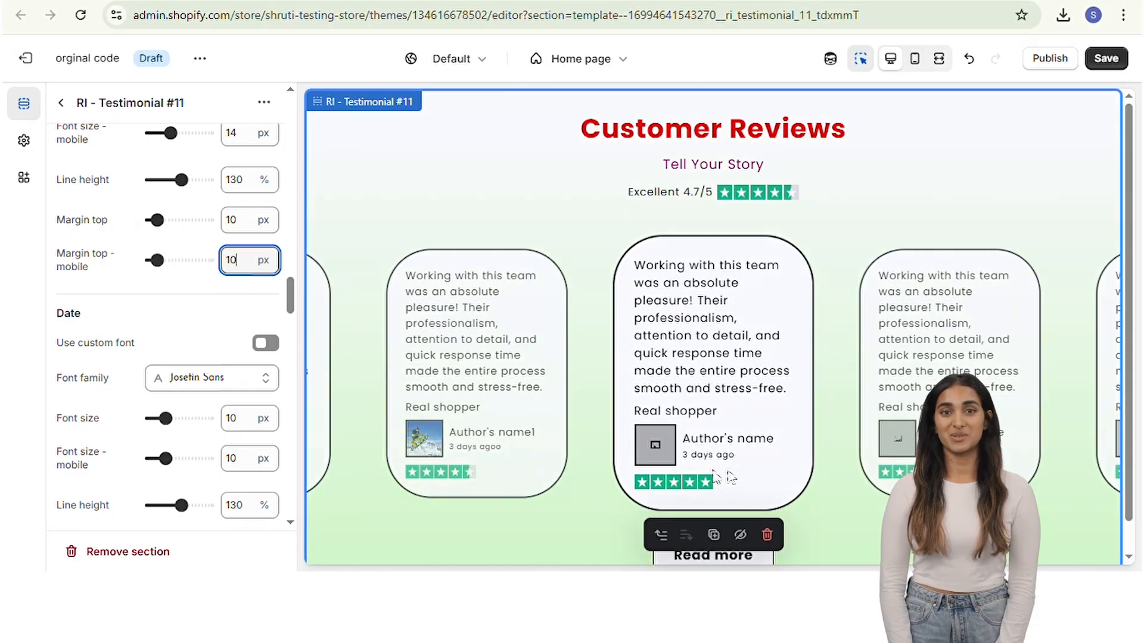
click(238, 418)
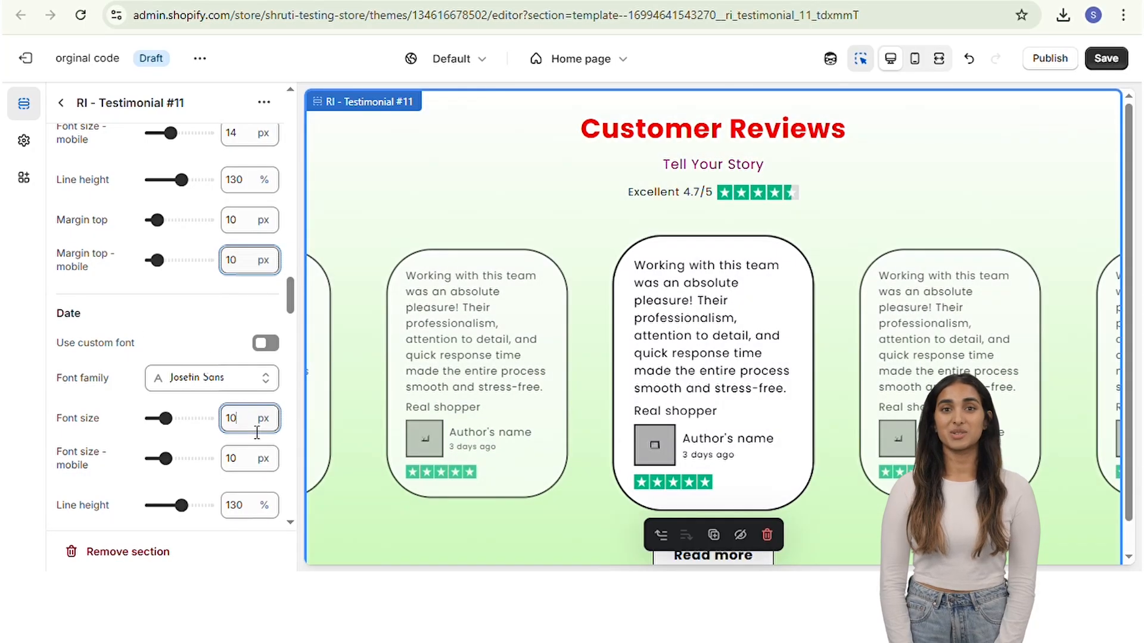
click(252, 466)
click(254, 505)
scroll(178, 452, down, 4)
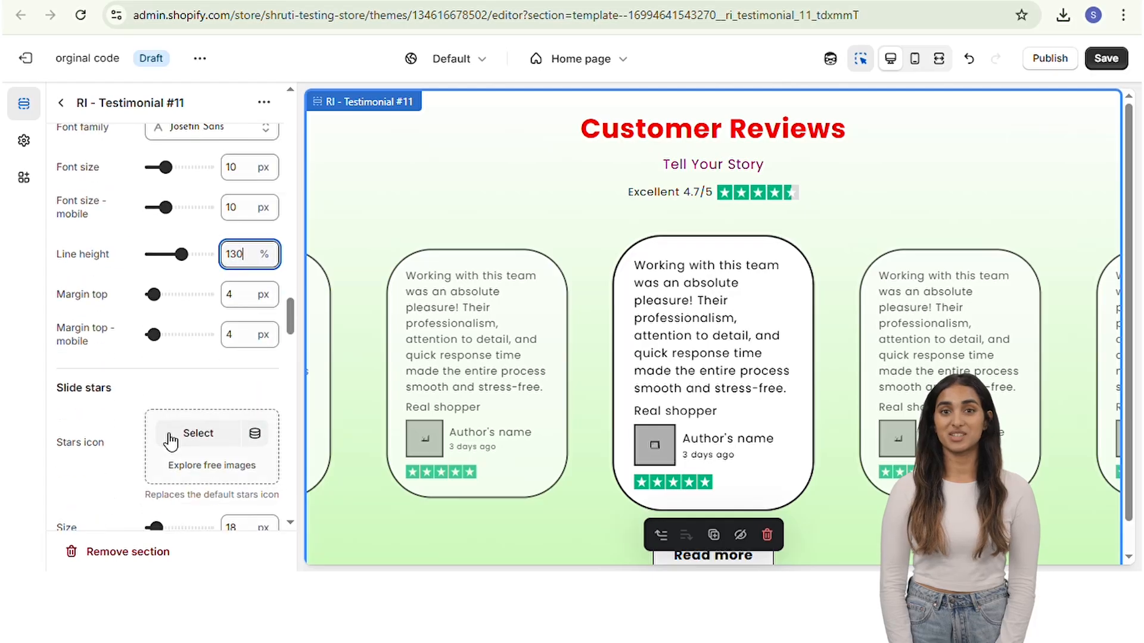
- Set the Date's margin top to 34 px and use the 360_F_116557709 snowboarder image as the slide stars icon
drag(153, 294, 171, 294)
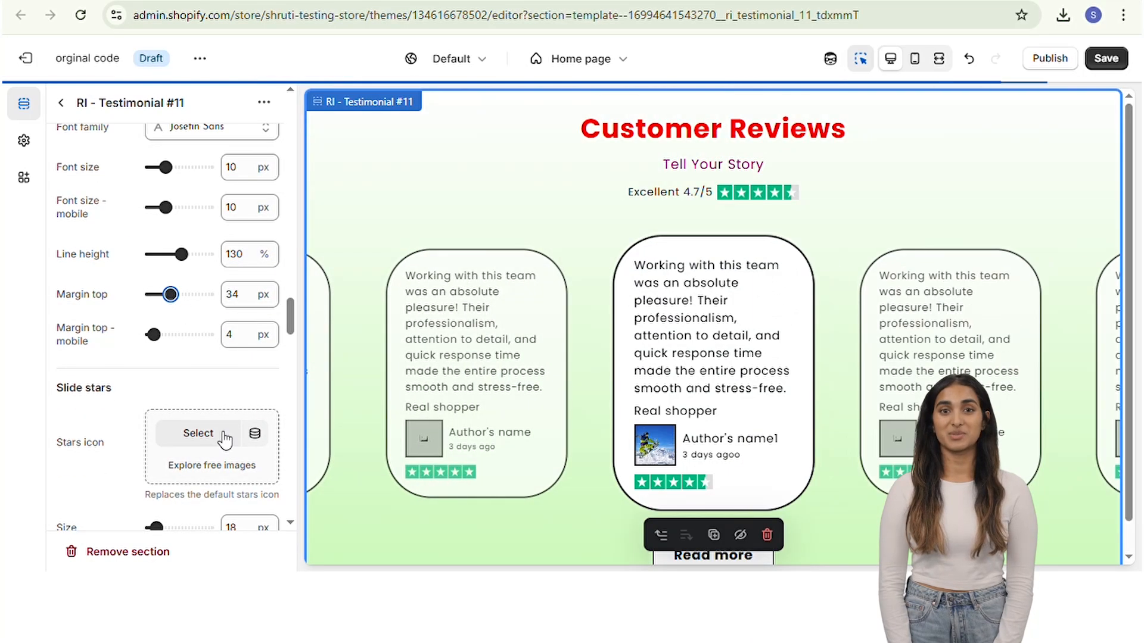
click(198, 433)
click(275, 408)
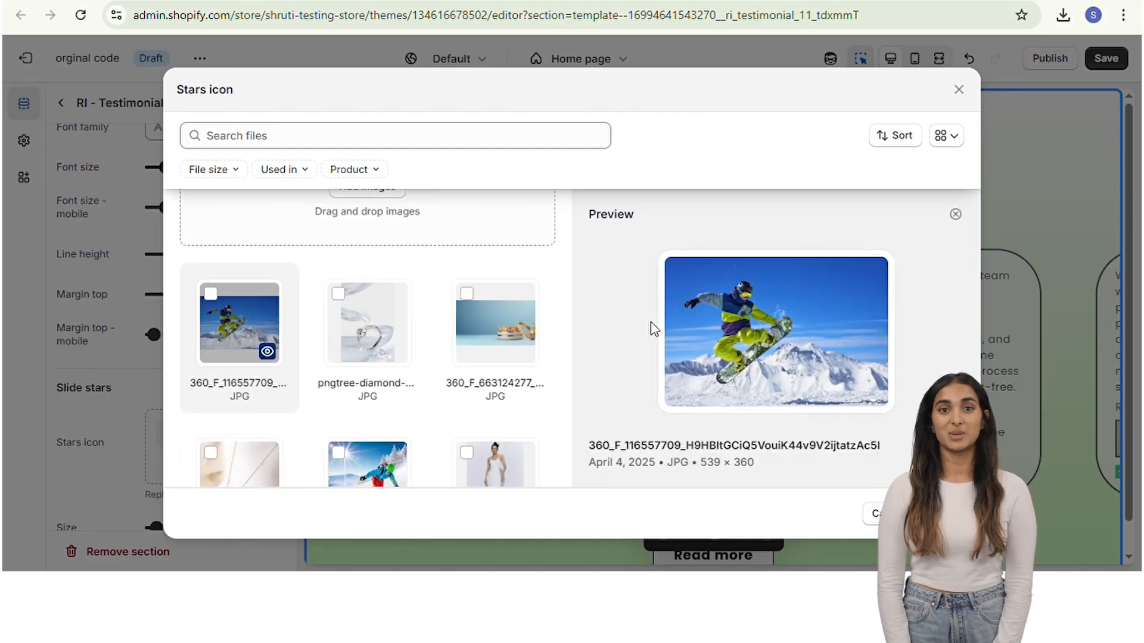
click(209, 319)
key(Escape)
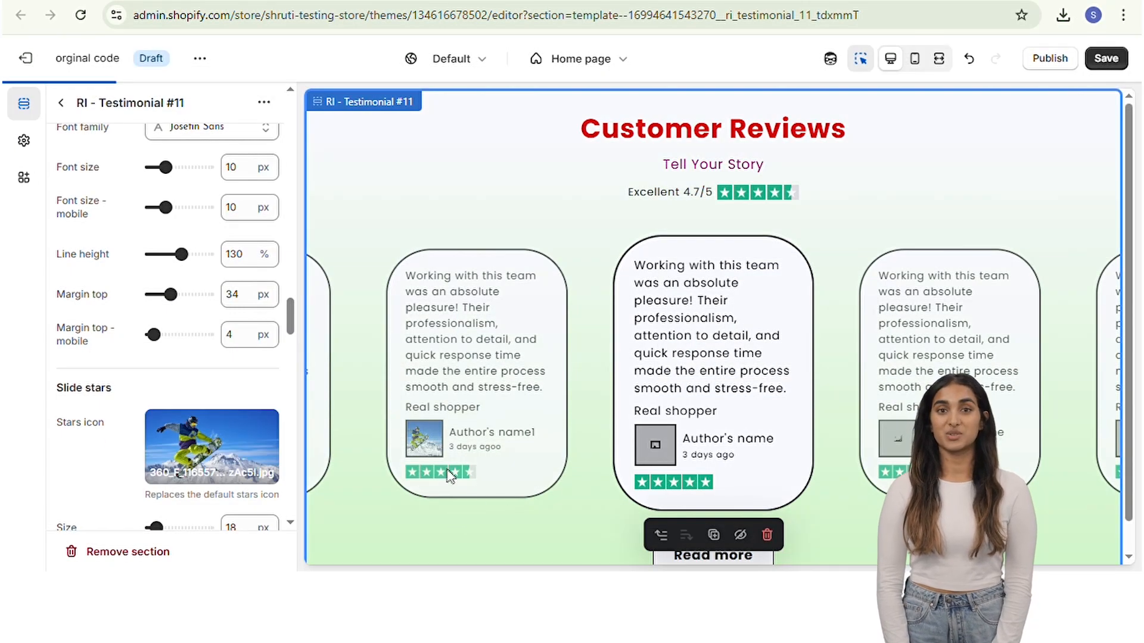
- Set the slider arrows' size to 70 px and look over their mobile size and icon size settings
scroll(143, 400, down, 4)
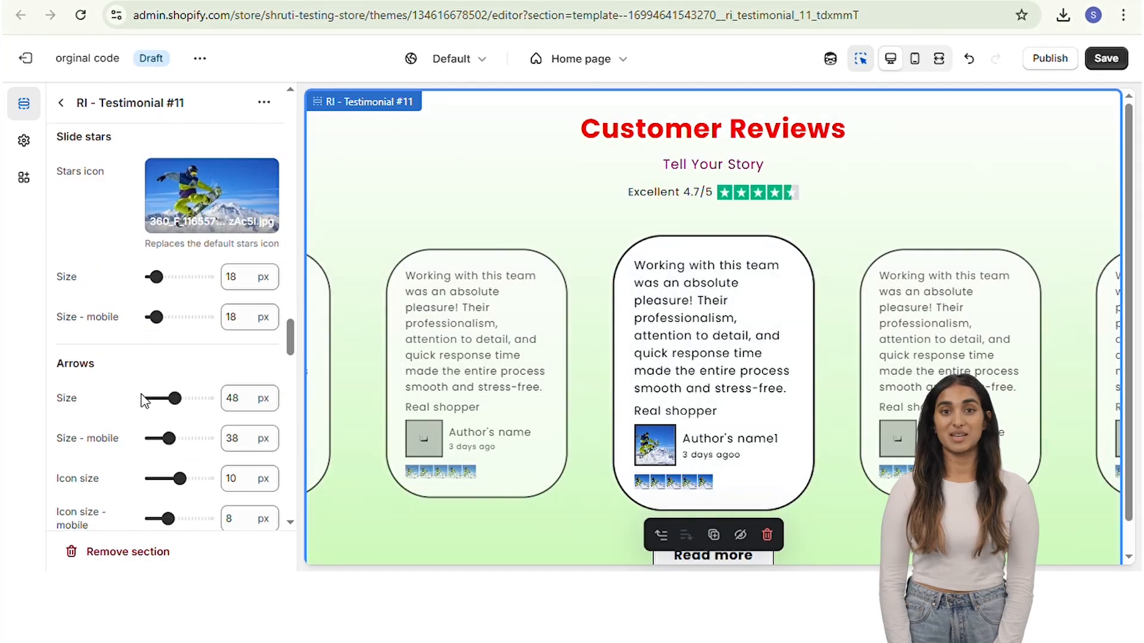
click(241, 285)
scroll(234, 421, down, 3)
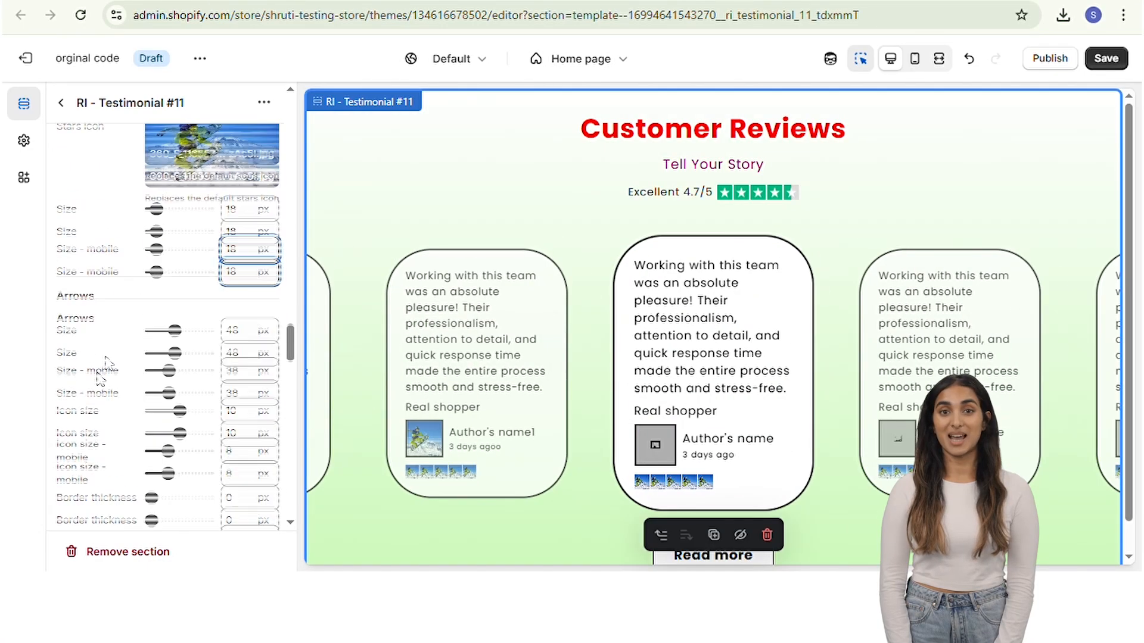
mouse_move(174, 313)
mouse_down()
mouse_move(204, 314)
mouse_move(189, 314)
mouse_up()
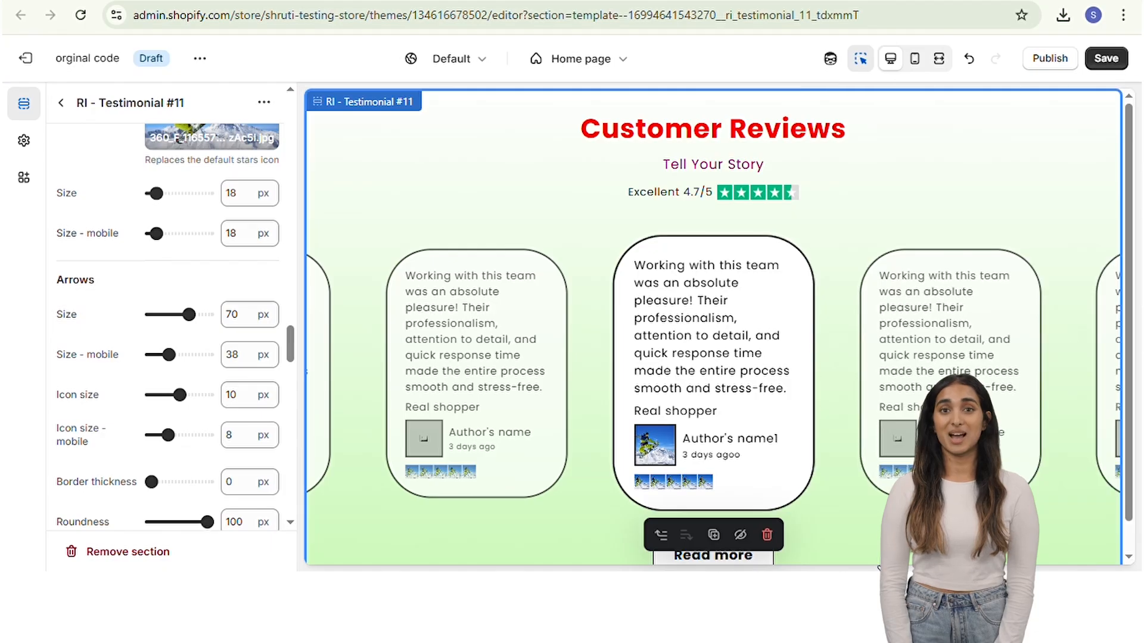
click(256, 363)
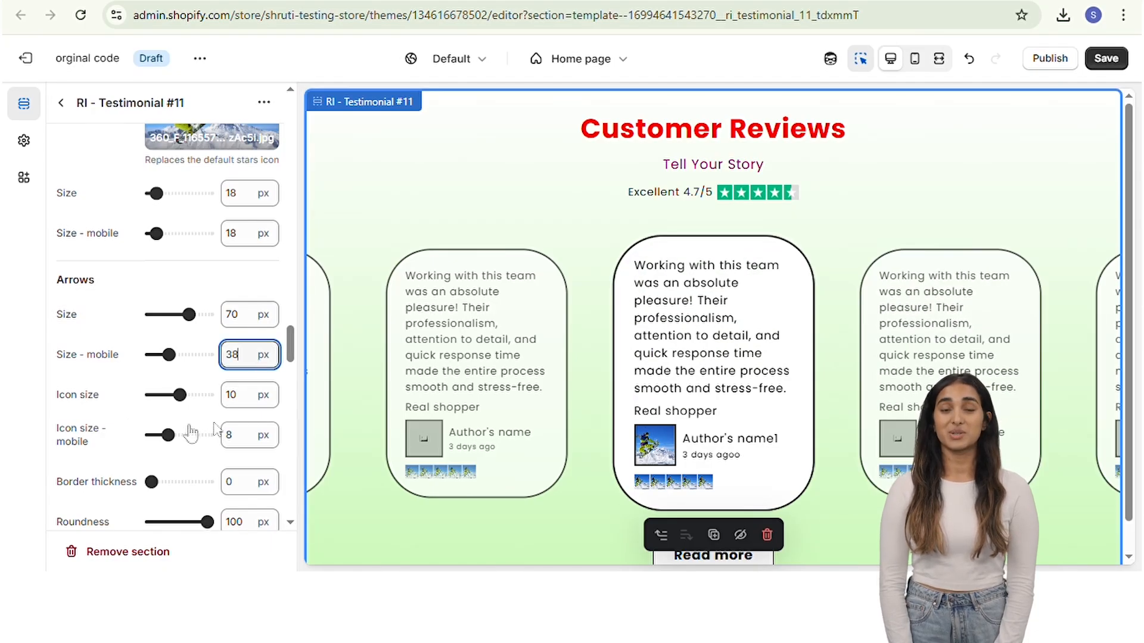
click(260, 417)
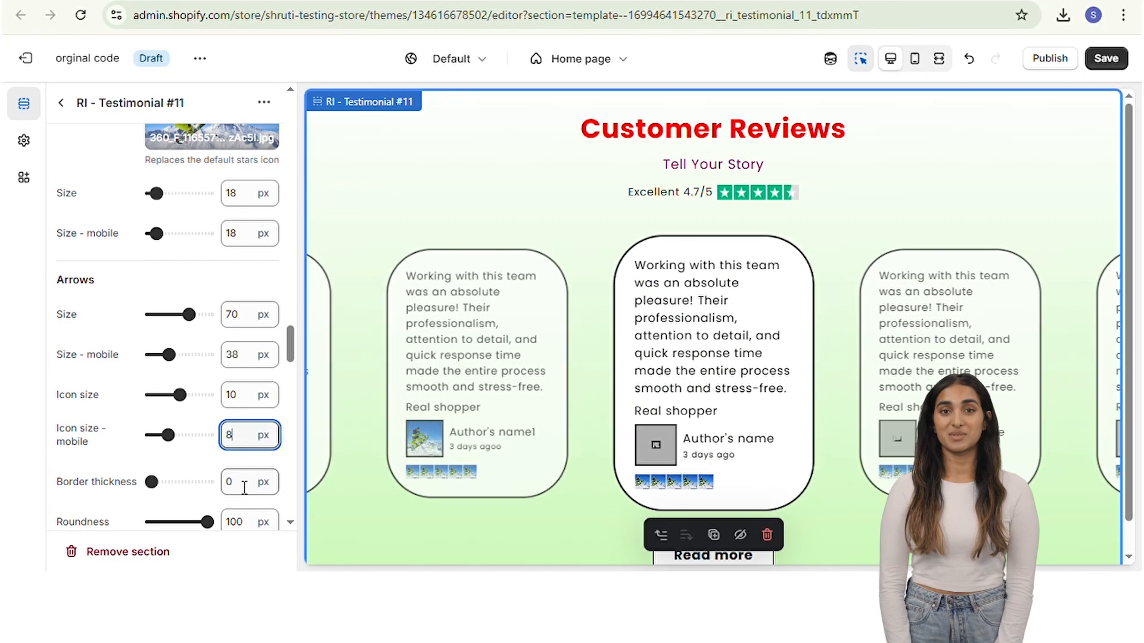
- Set the arrows' border thickness to 9 px and look over their hover effect setting
scroll(159, 477, down, 3)
drag(153, 314, 203, 315)
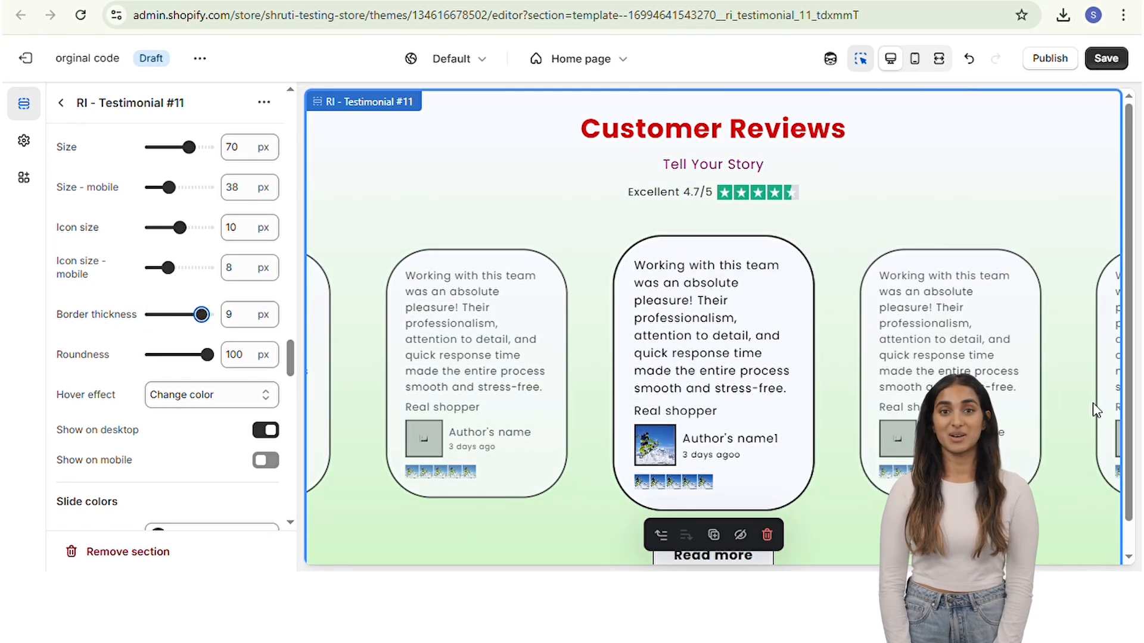
click(191, 396)
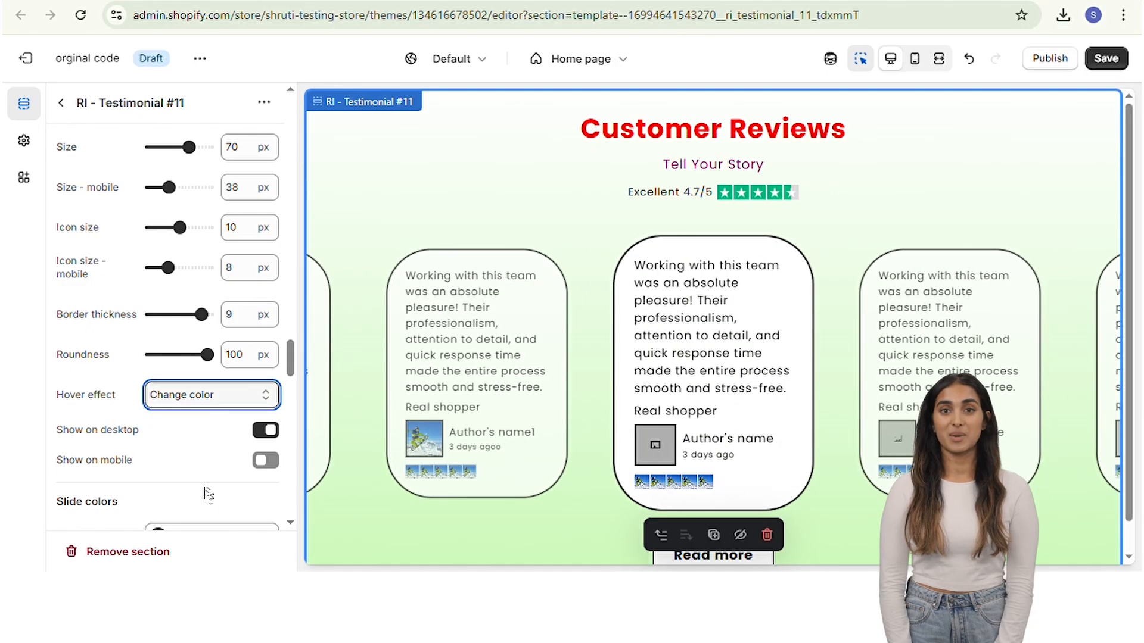
click(227, 513)
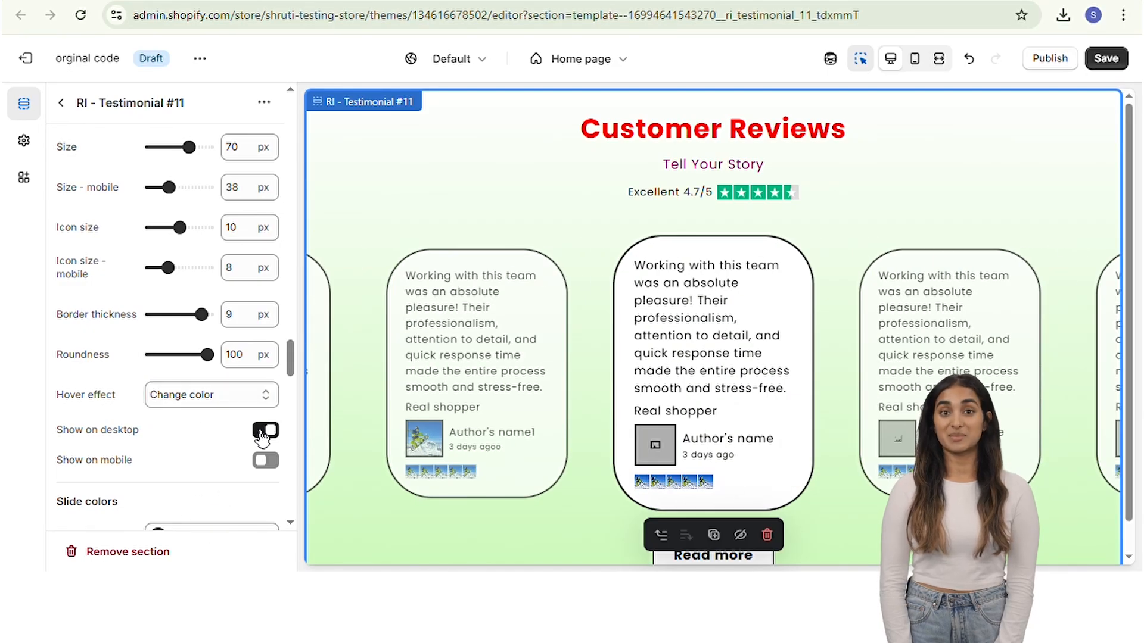
- Turn the arrows' desktop display off and back on
click(265, 434)
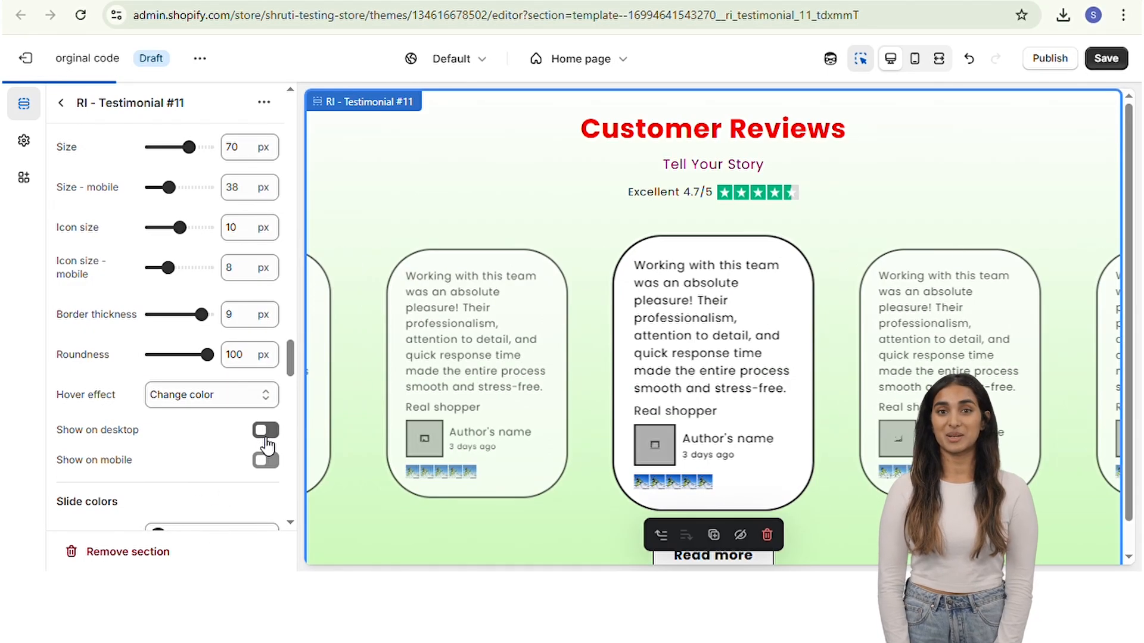
click(269, 432)
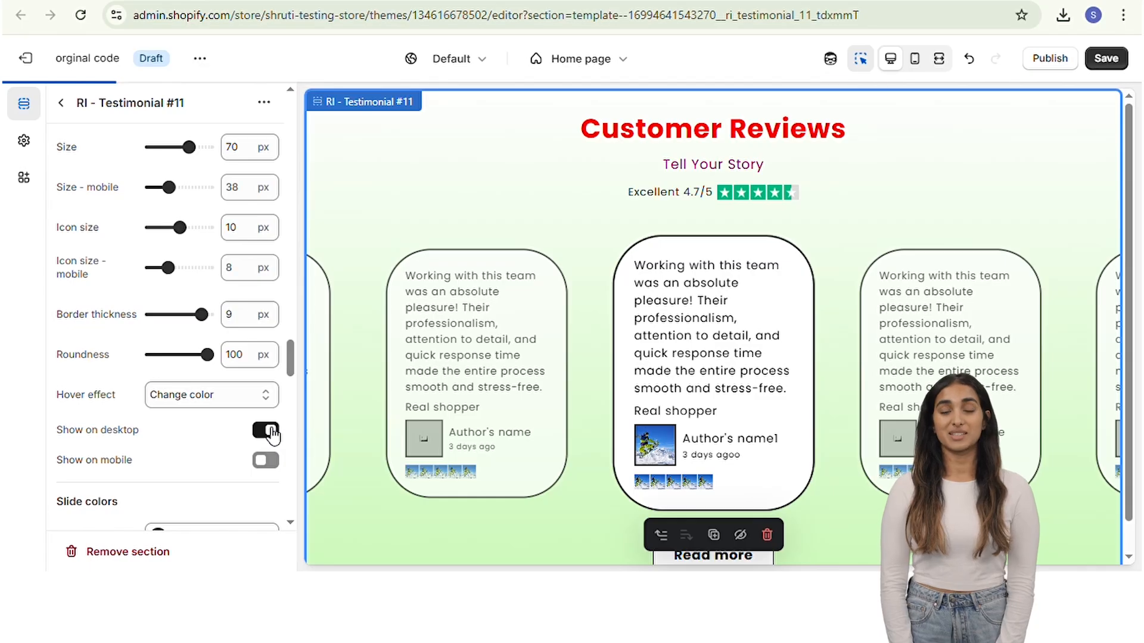
- Change the slides' verified icon color to red #FF0000
scroll(197, 507, down, 3)
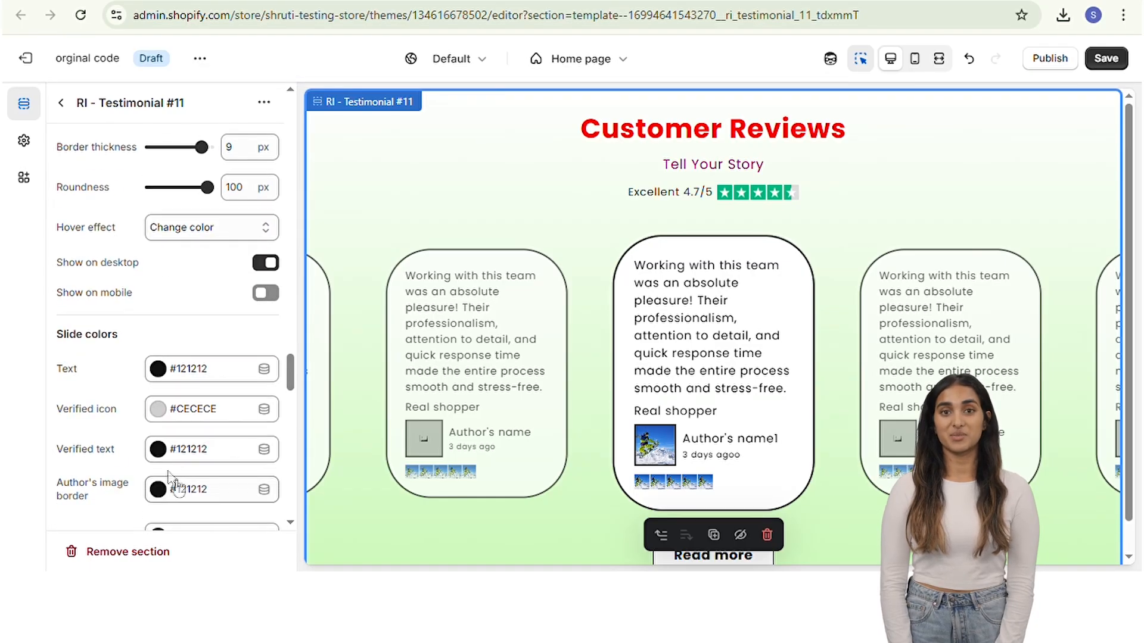
click(168, 379)
click(160, 410)
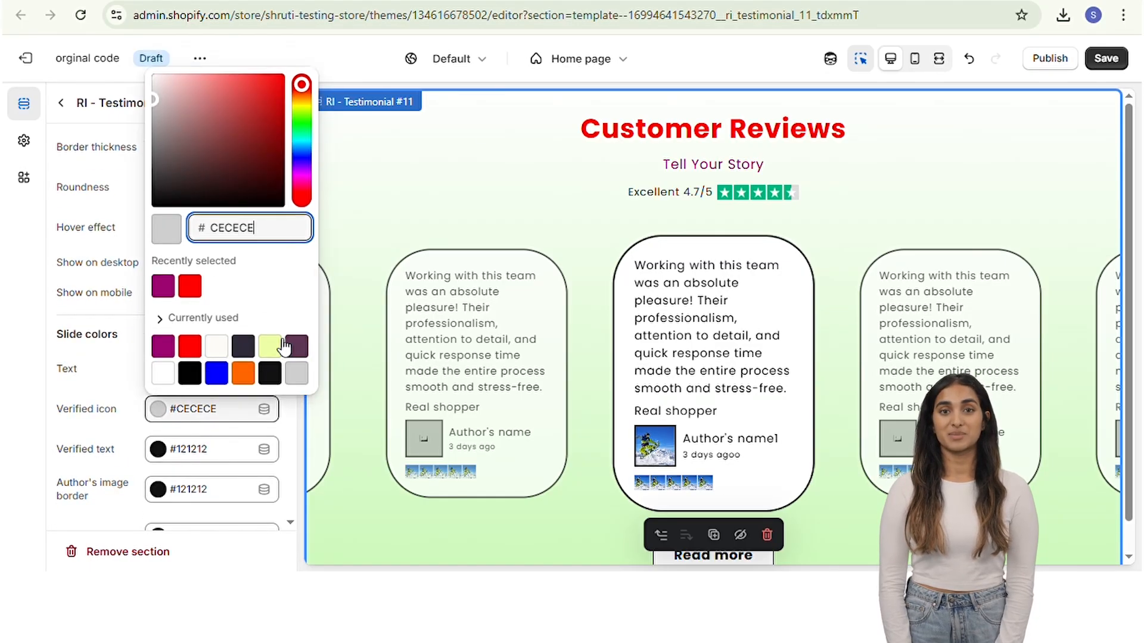
click(189, 347)
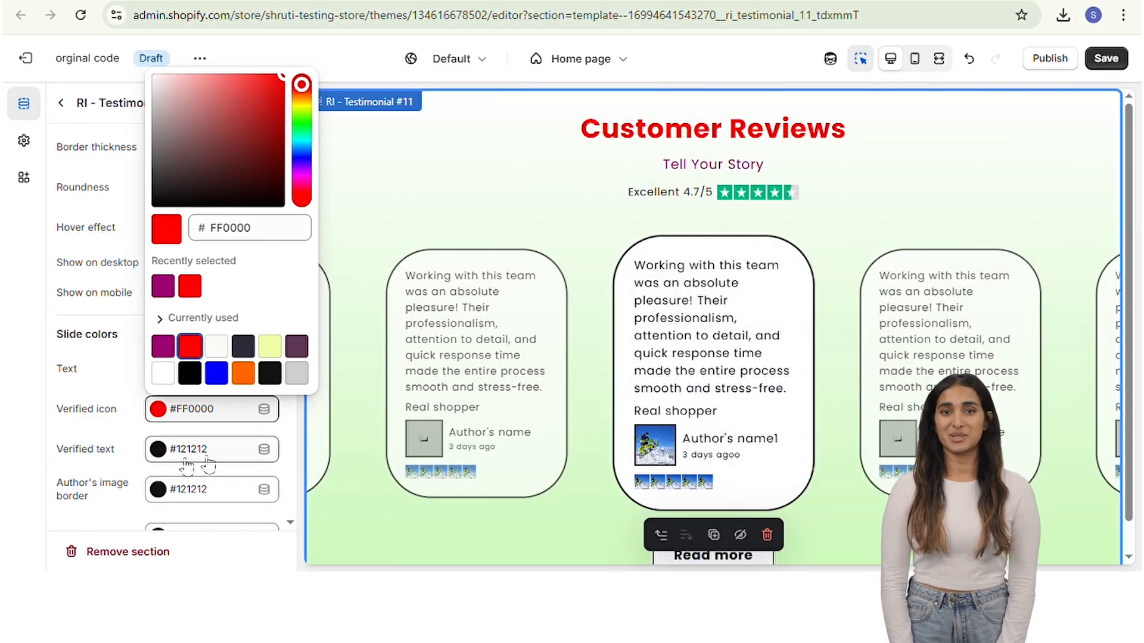
- Look over the slide colors for the verified text, author's name, default stars, star backgrounds and slide background
click(160, 448)
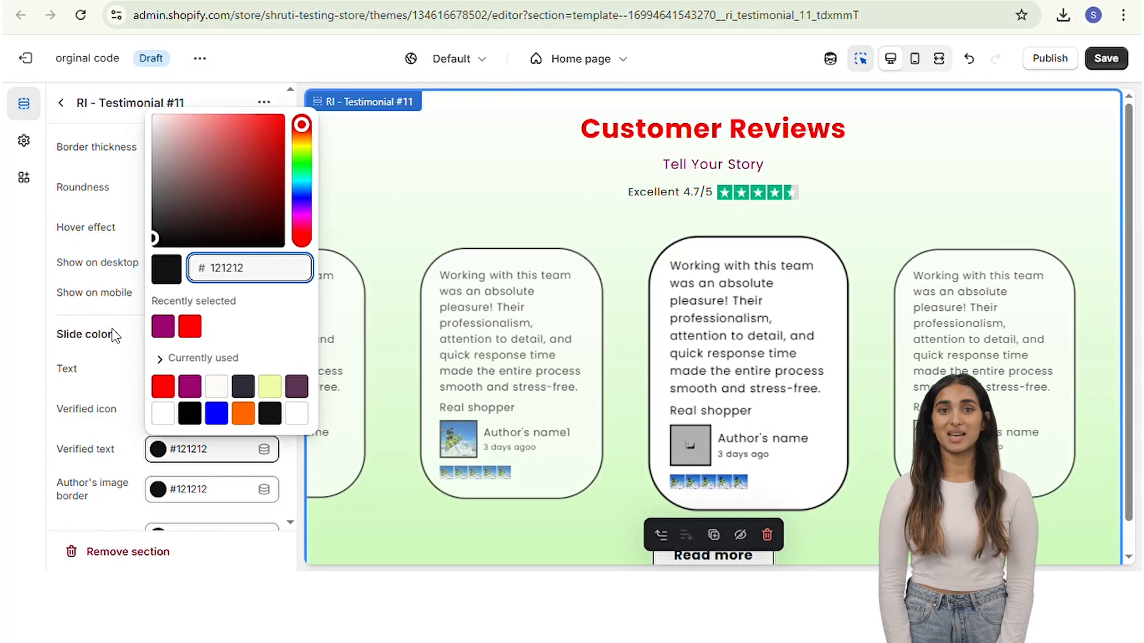
scroll(176, 495, down, 4)
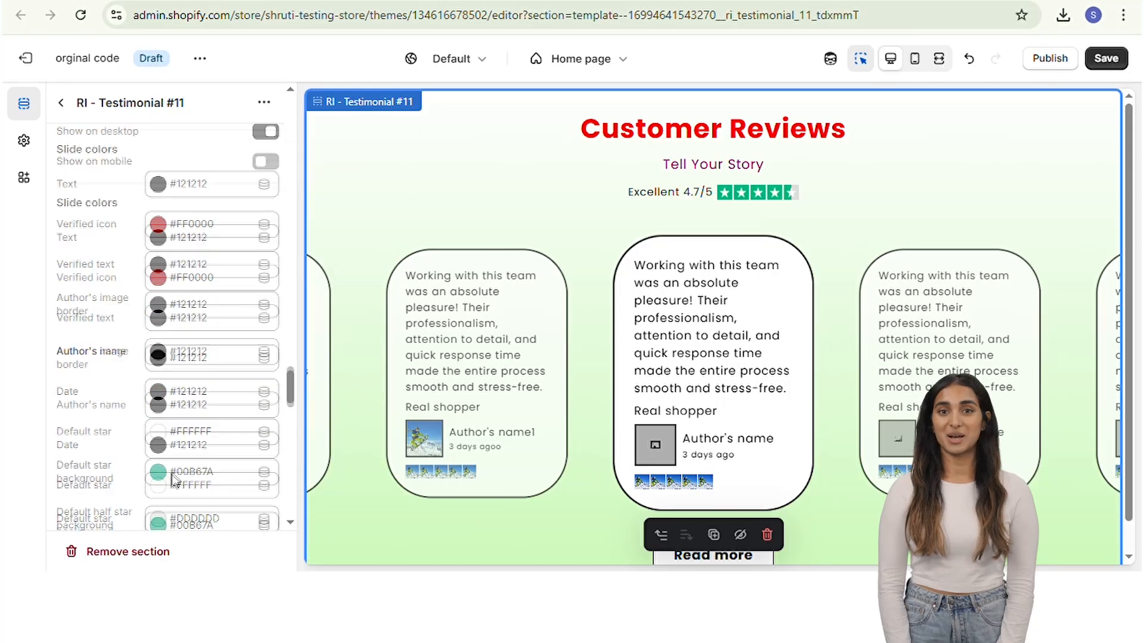
click(172, 284)
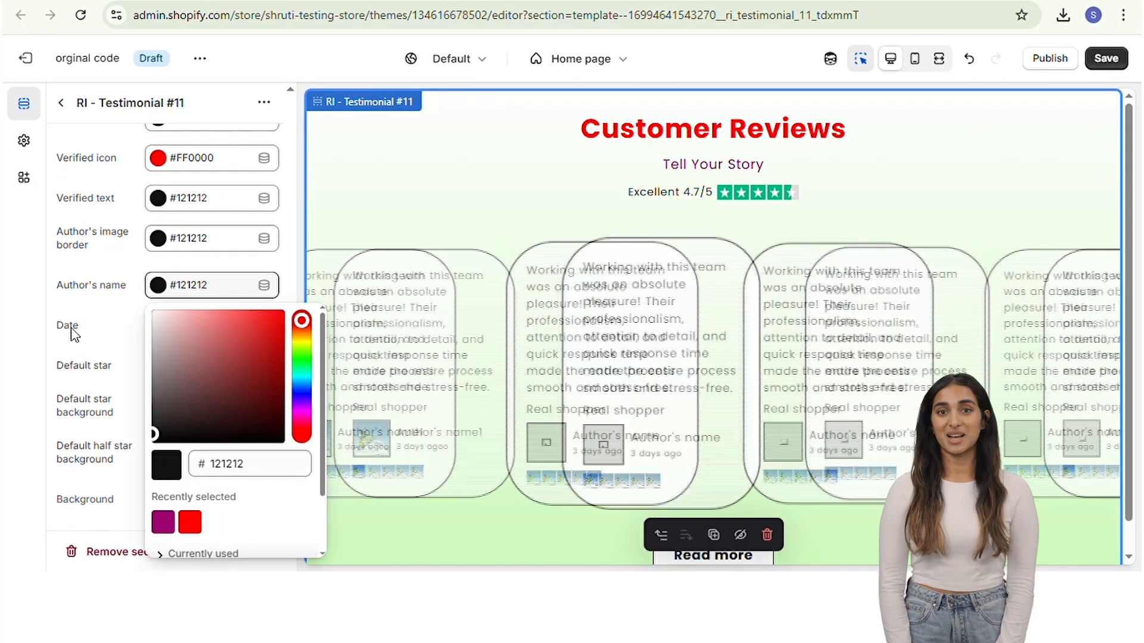
click(70, 326)
click(158, 370)
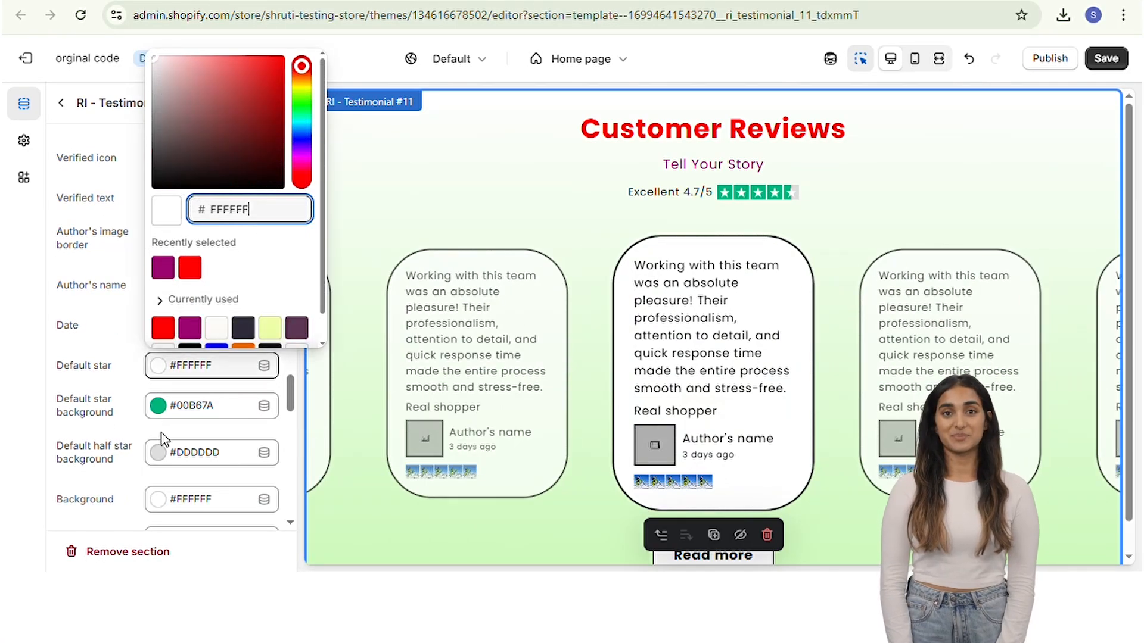
click(160, 412)
click(172, 458)
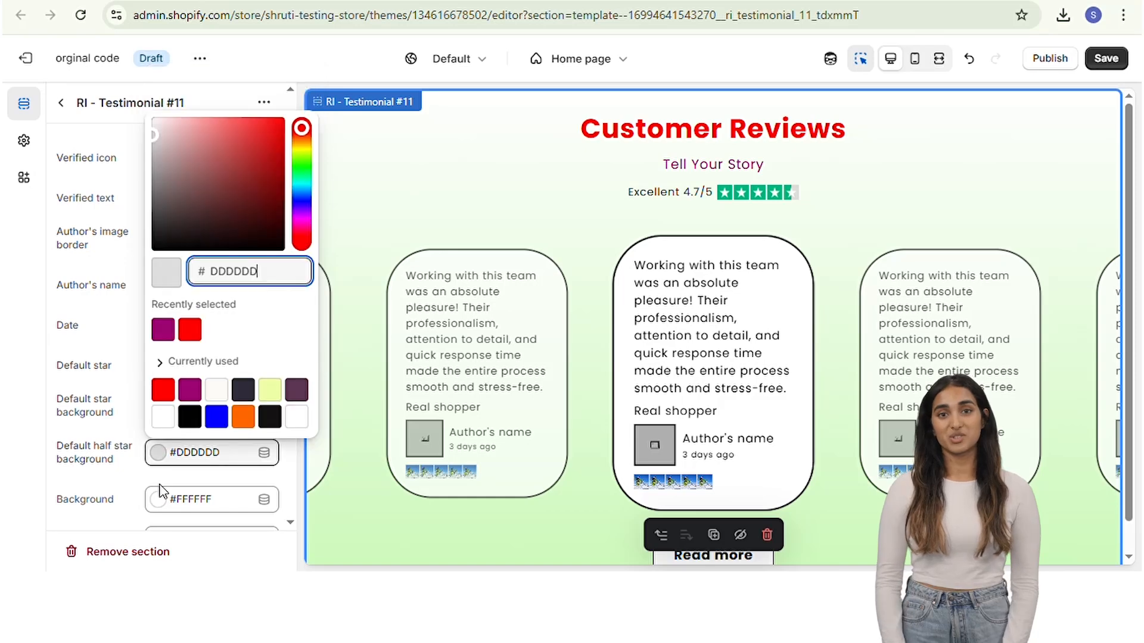
click(164, 498)
click(168, 499)
scroll(179, 417, down, 4)
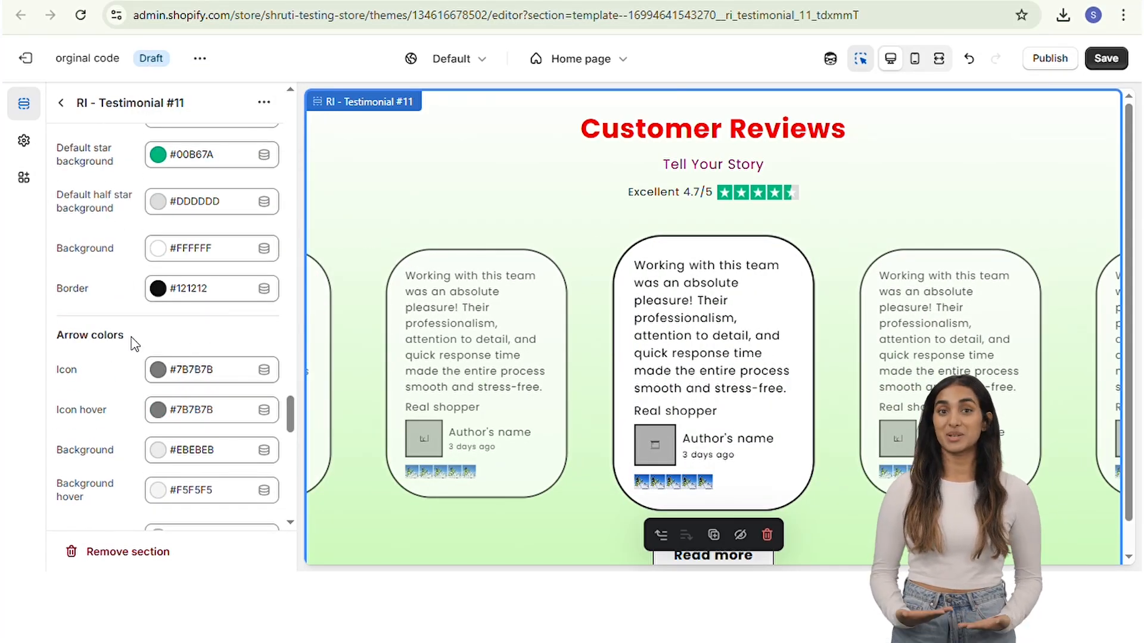
- Look over the arrow icon and background hover colors, plus the section background color and gradient settings
click(158, 369)
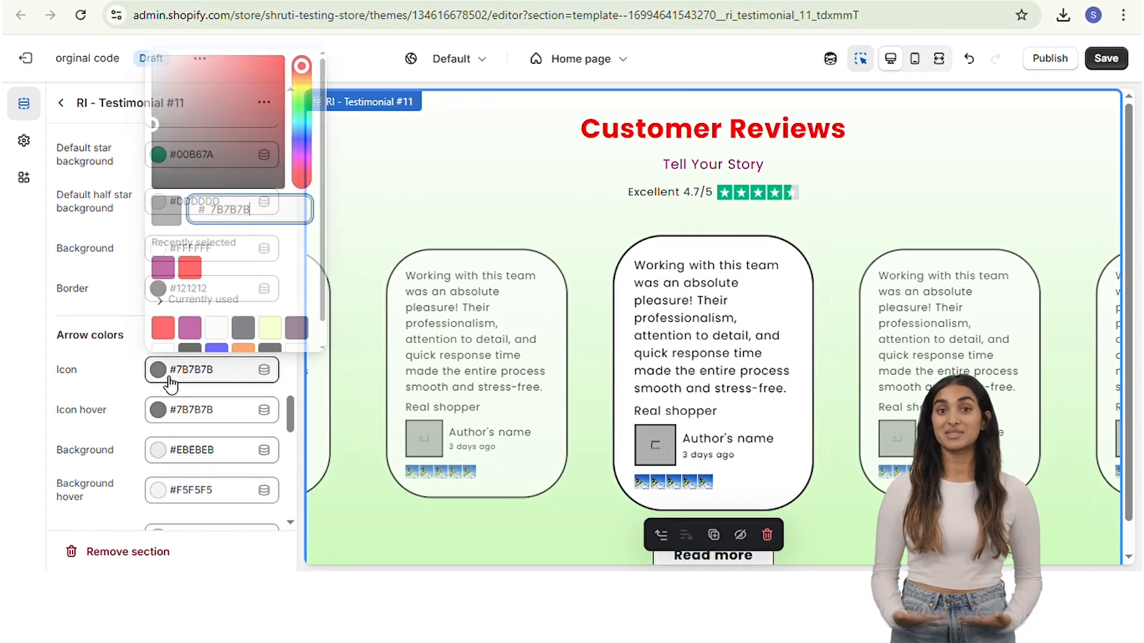
click(176, 464)
click(177, 491)
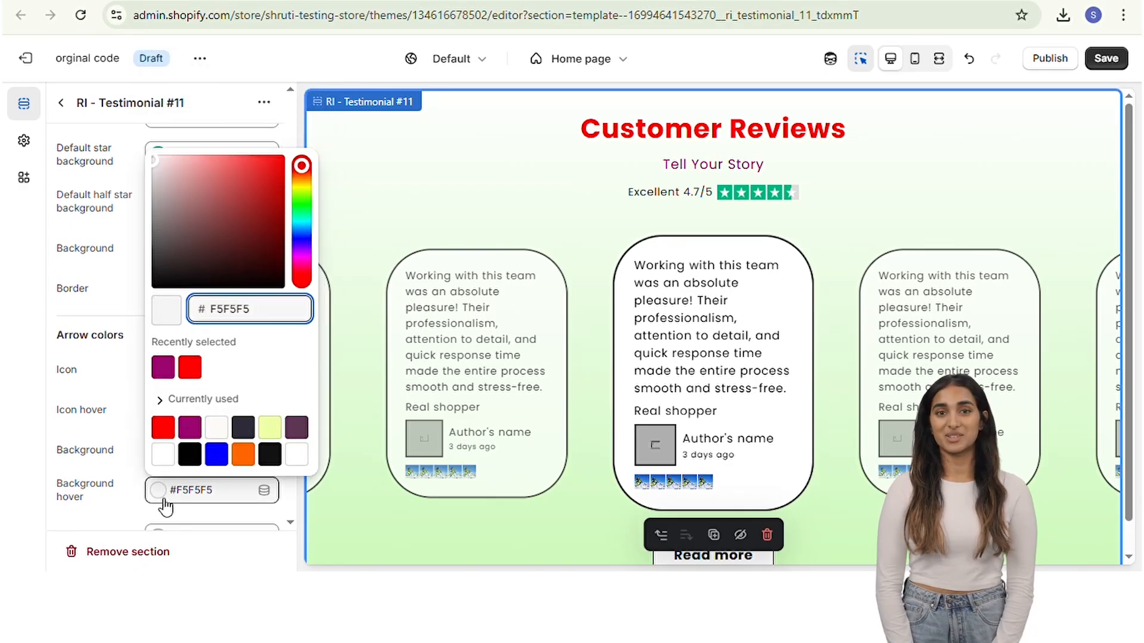
click(165, 504)
scroll(161, 382, down, 5)
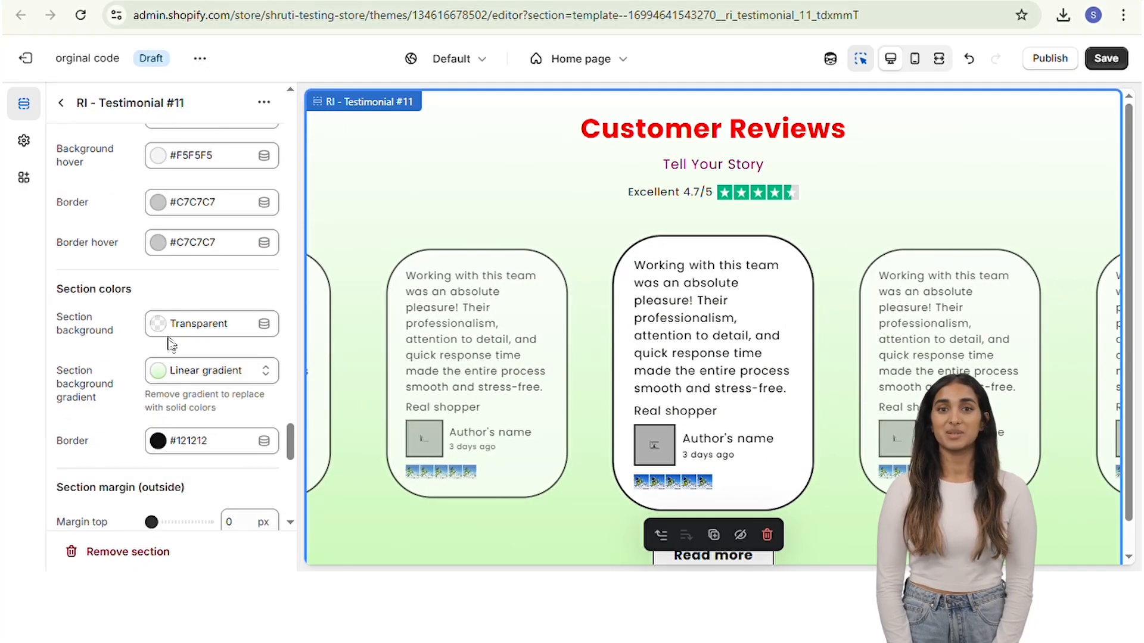
click(167, 330)
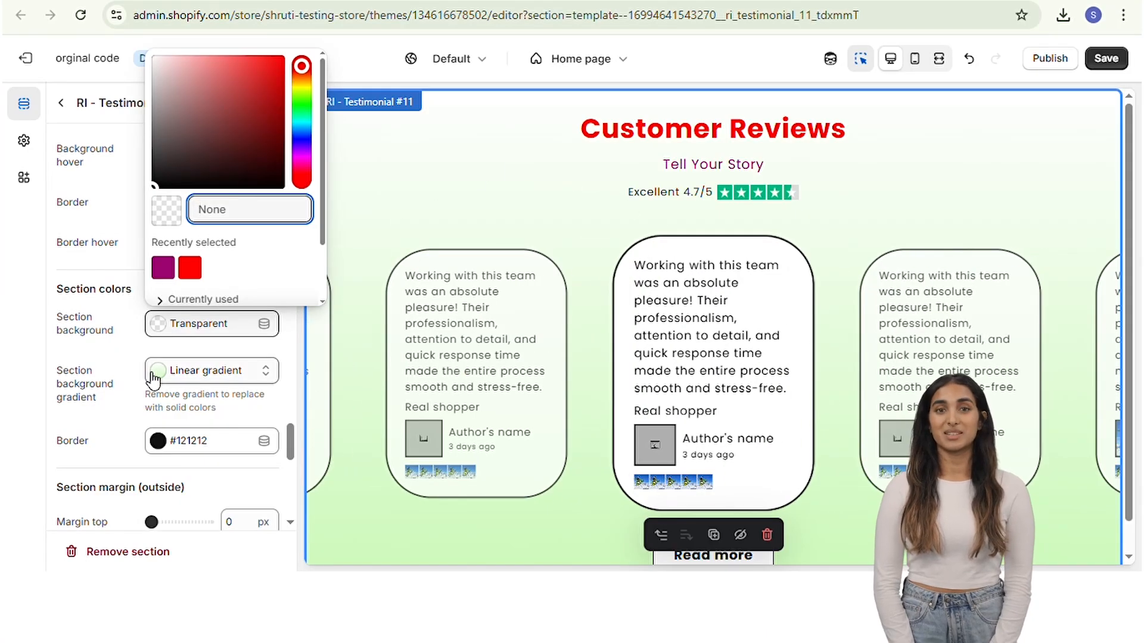
click(159, 372)
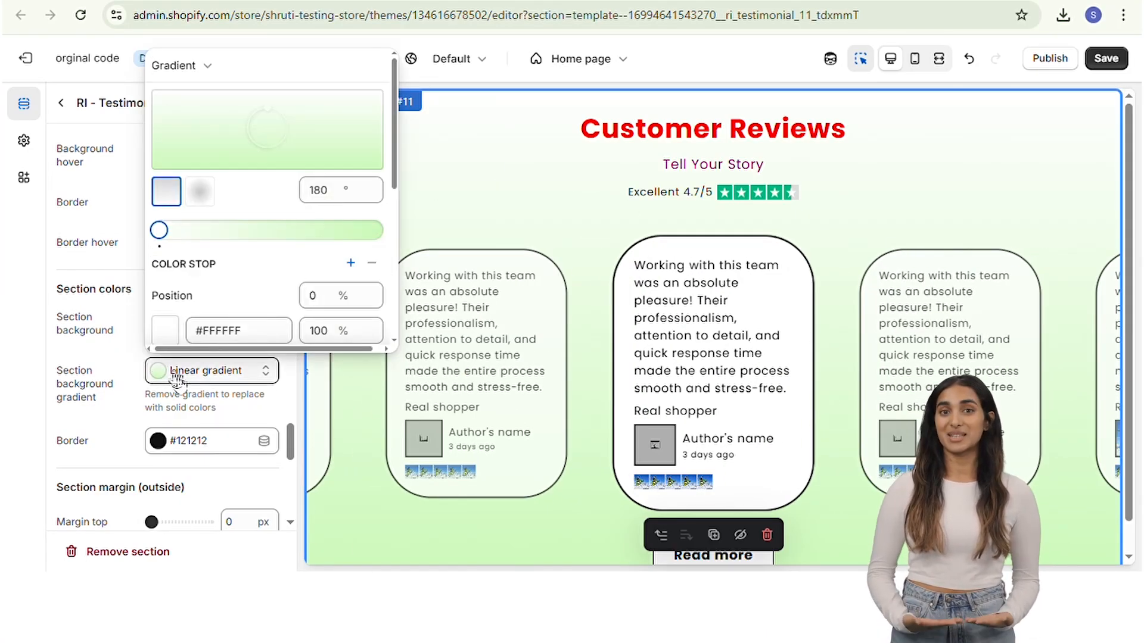
- Change the section's border color to blue #0000FF
click(166, 470)
click(234, 450)
click(219, 408)
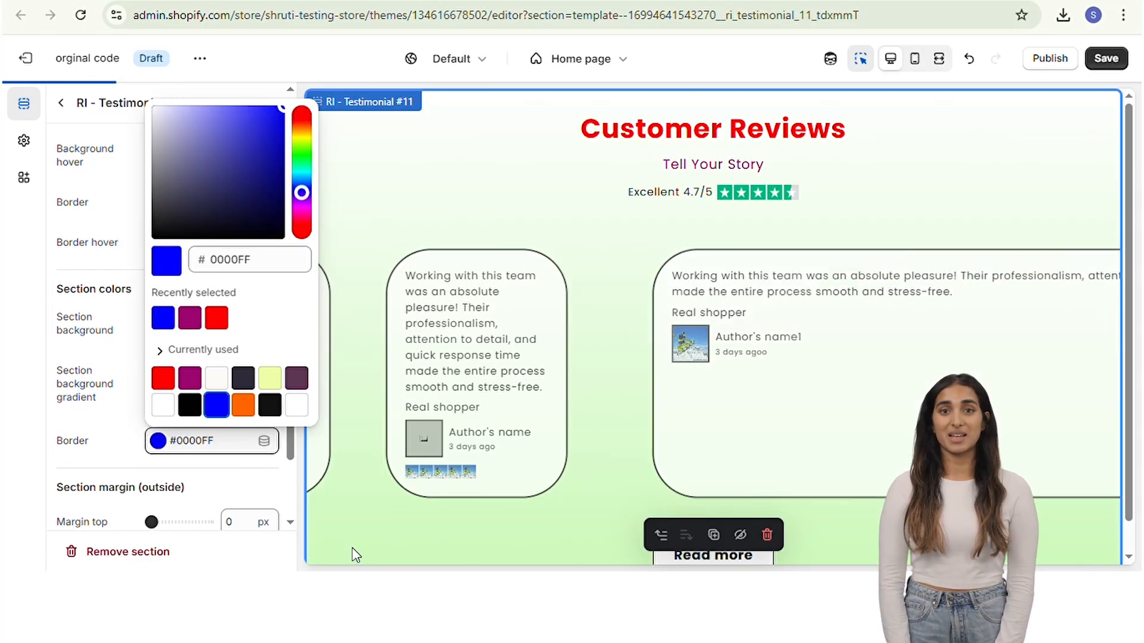
click(157, 441)
- Set the section's outside margins to 24 px top, 44 px bottom, 11 rem sides and 6.5 rem mobile sides
scroll(165, 448, down, 3)
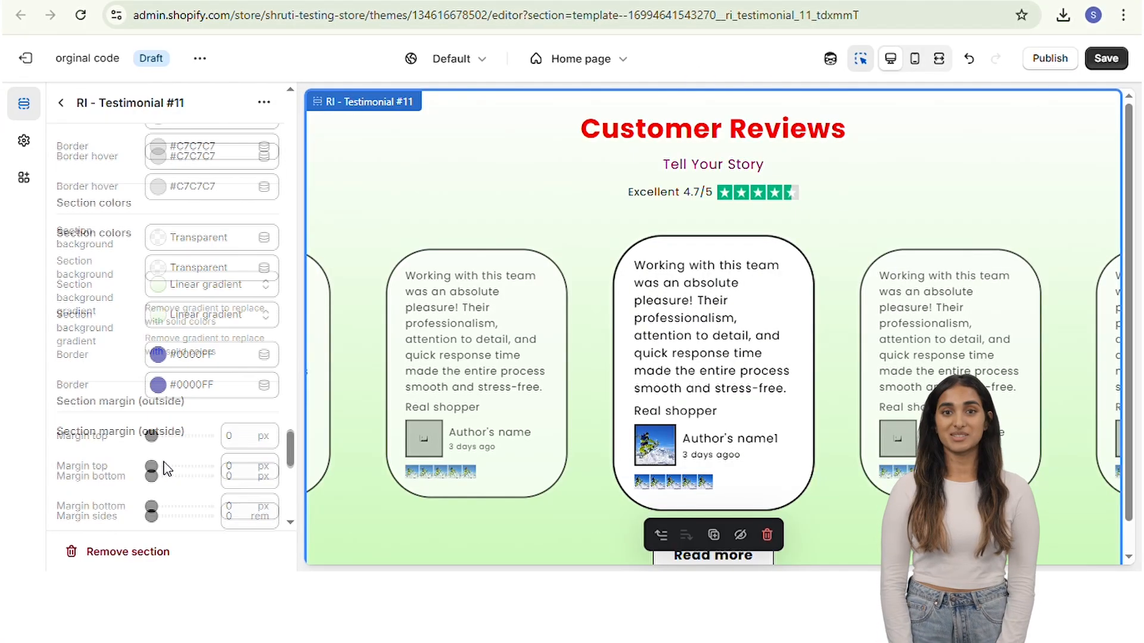
click(166, 355)
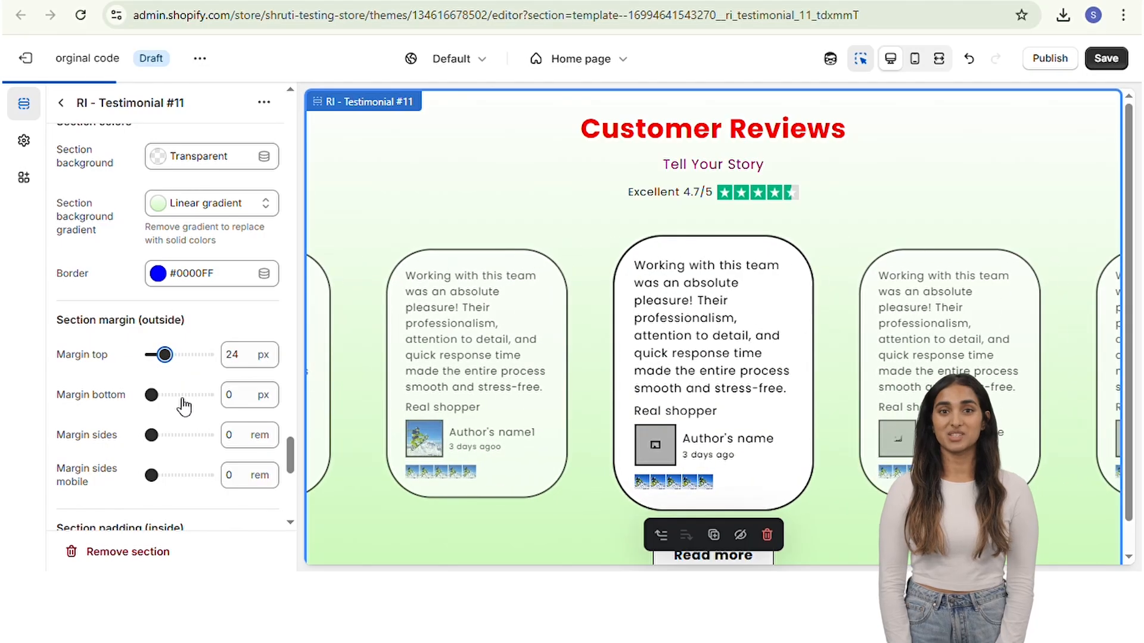
click(175, 395)
click(172, 435)
click(176, 475)
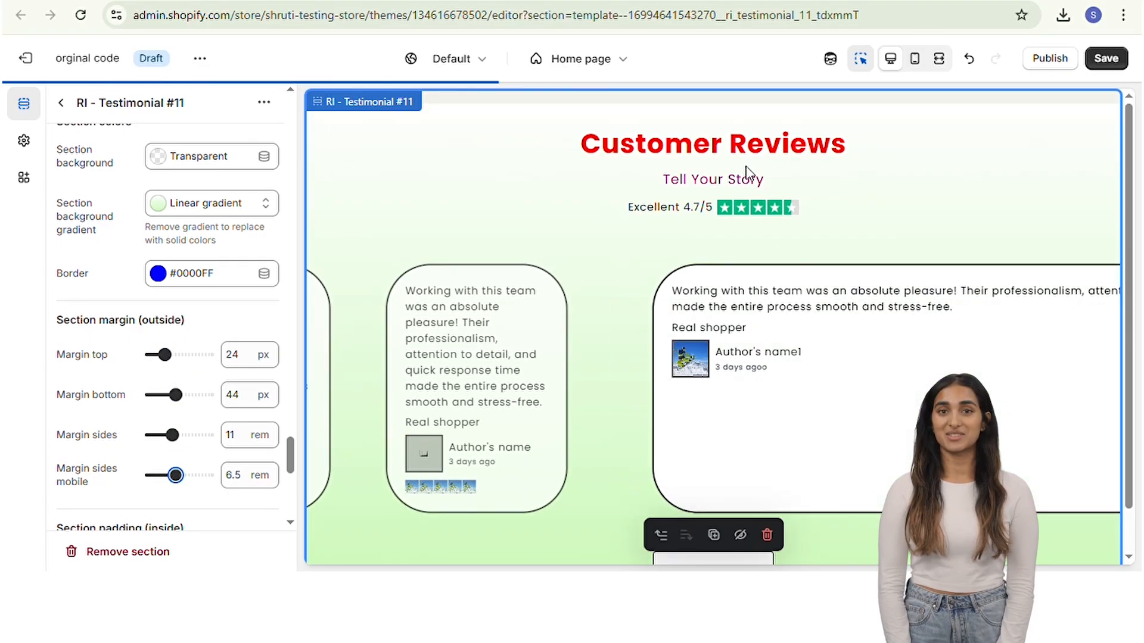
- Look over the section's top, bottom, side and mobile side padding settings
scroll(152, 396, down, 5)
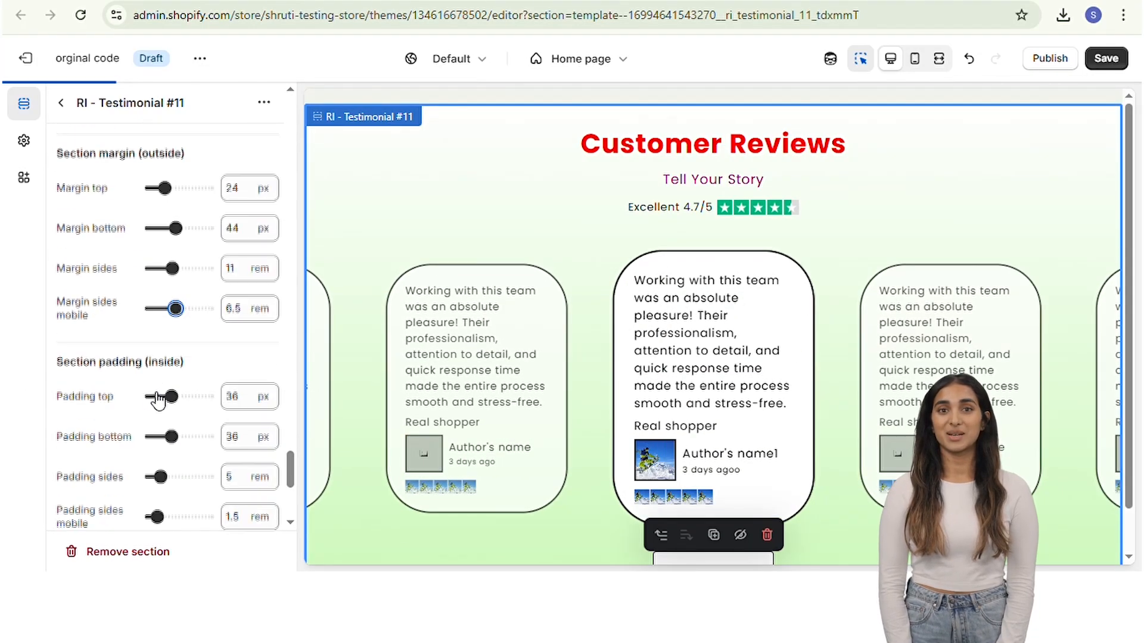
click(160, 310)
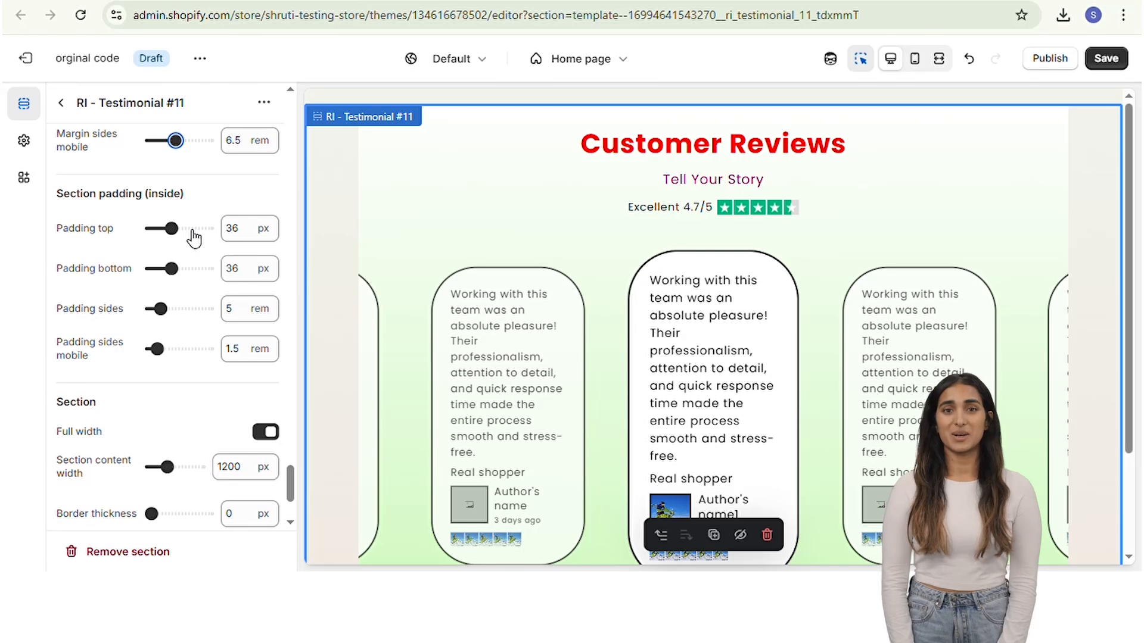
click(253, 236)
click(258, 277)
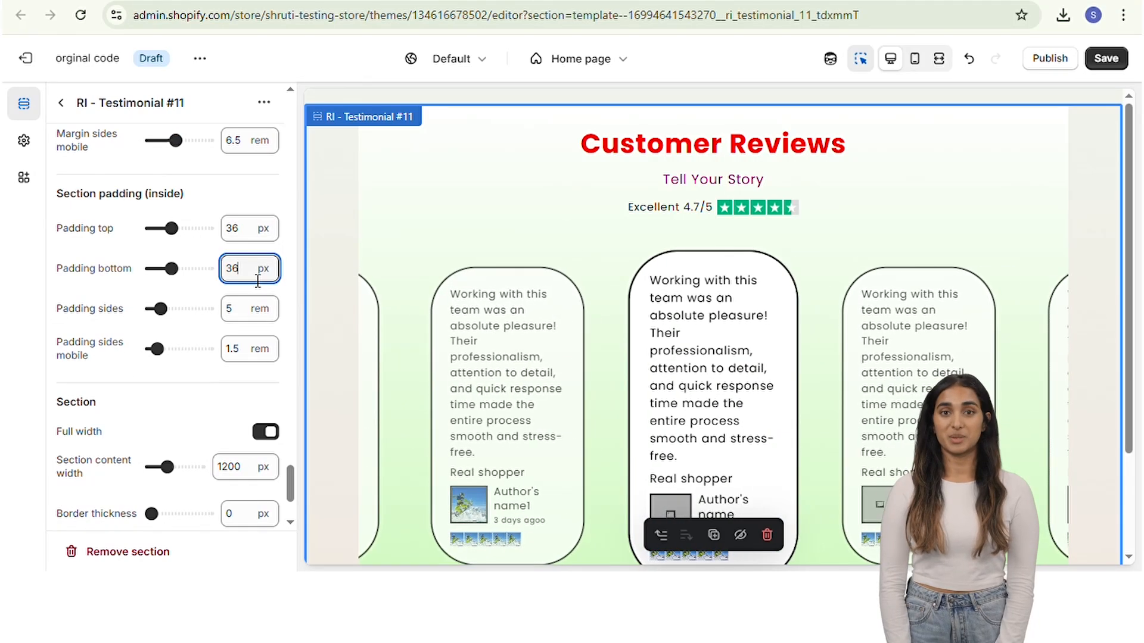
click(254, 310)
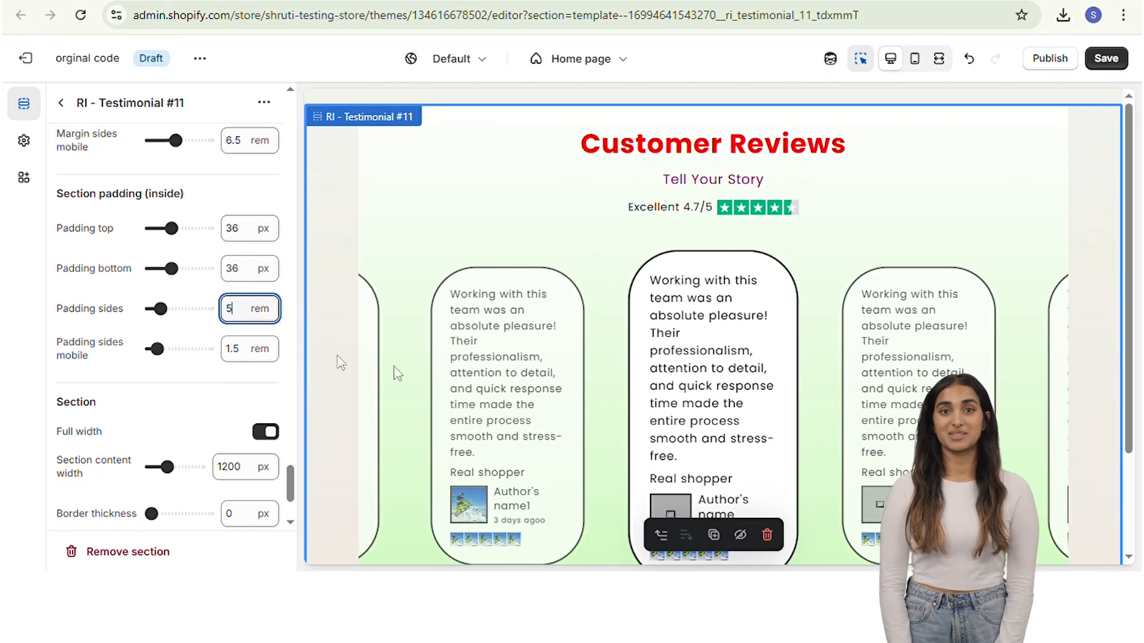
click(219, 351)
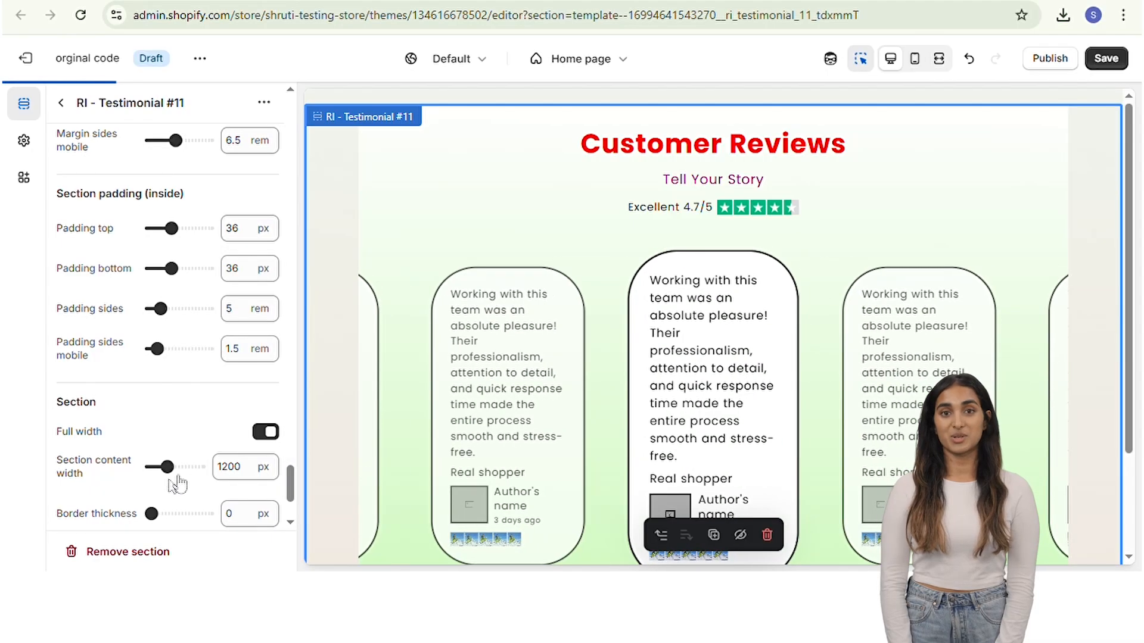
- Set the section content width to 1400 px and the section's border thickness to 7 px
drag(168, 468, 177, 470)
drag(151, 513, 158, 513)
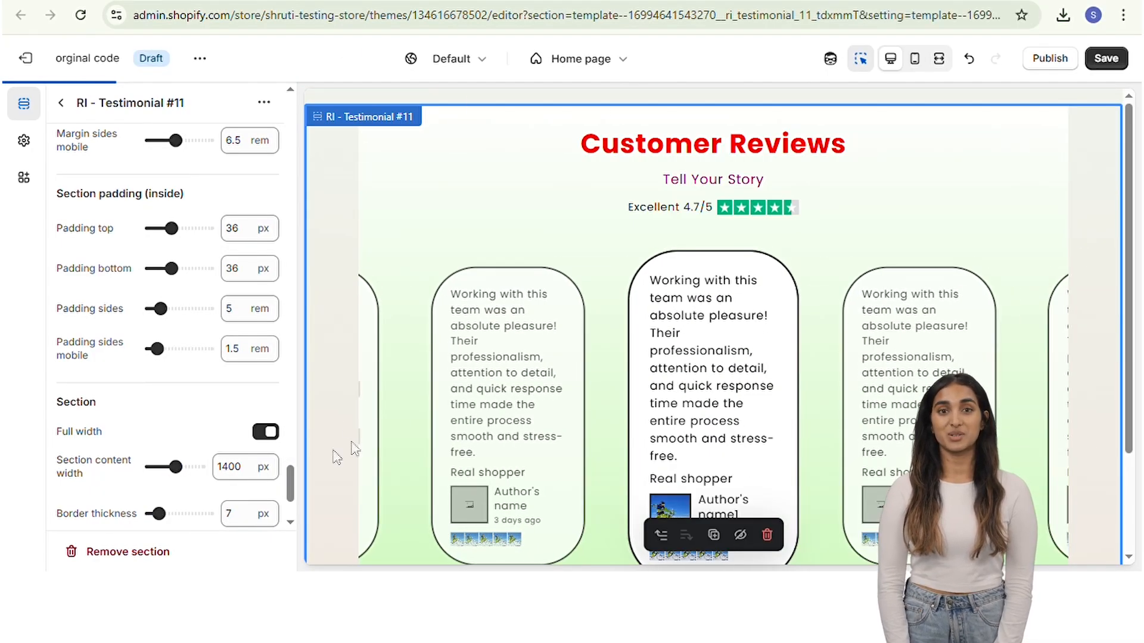
- Set the section roundness to 36 px and turn off lazy loading of images
scroll(199, 517, down, 3)
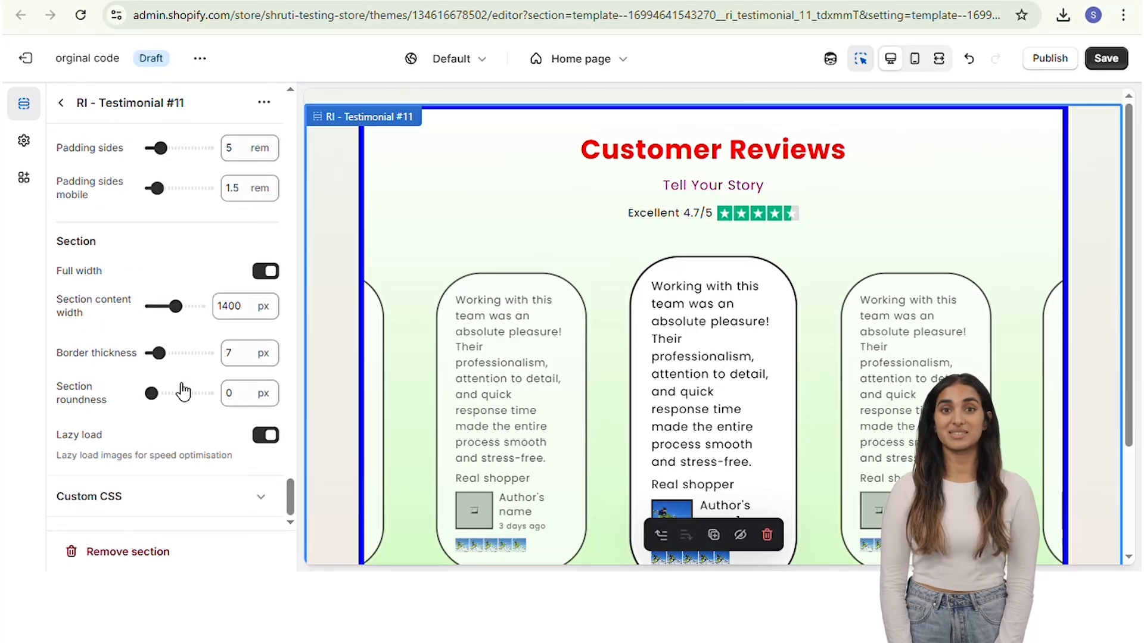
drag(183, 392, 172, 393)
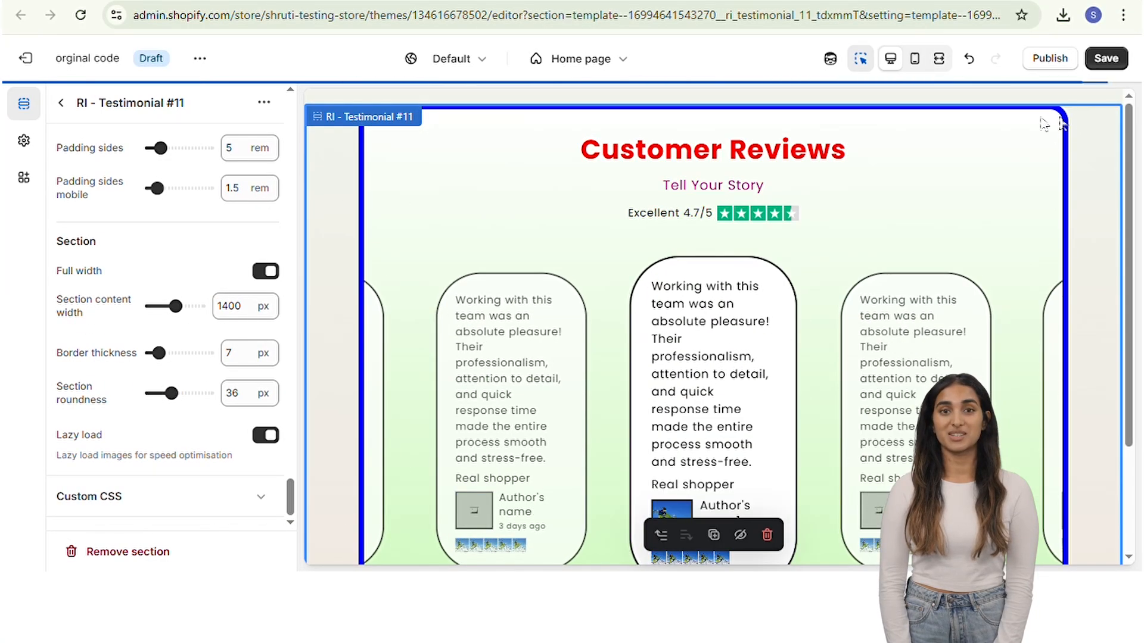
click(267, 436)
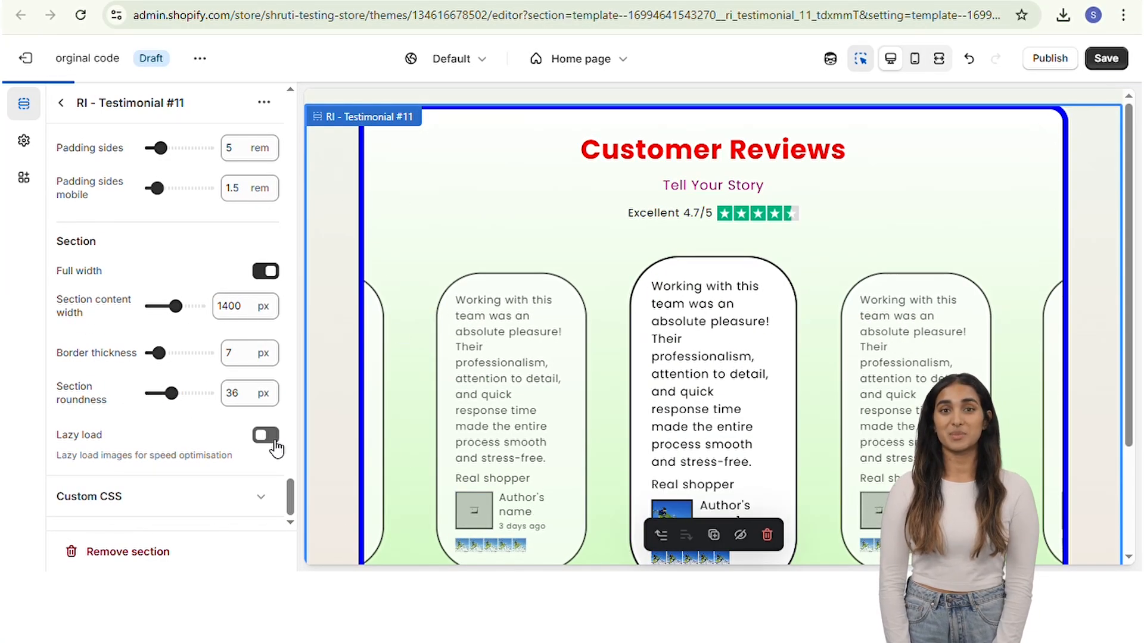